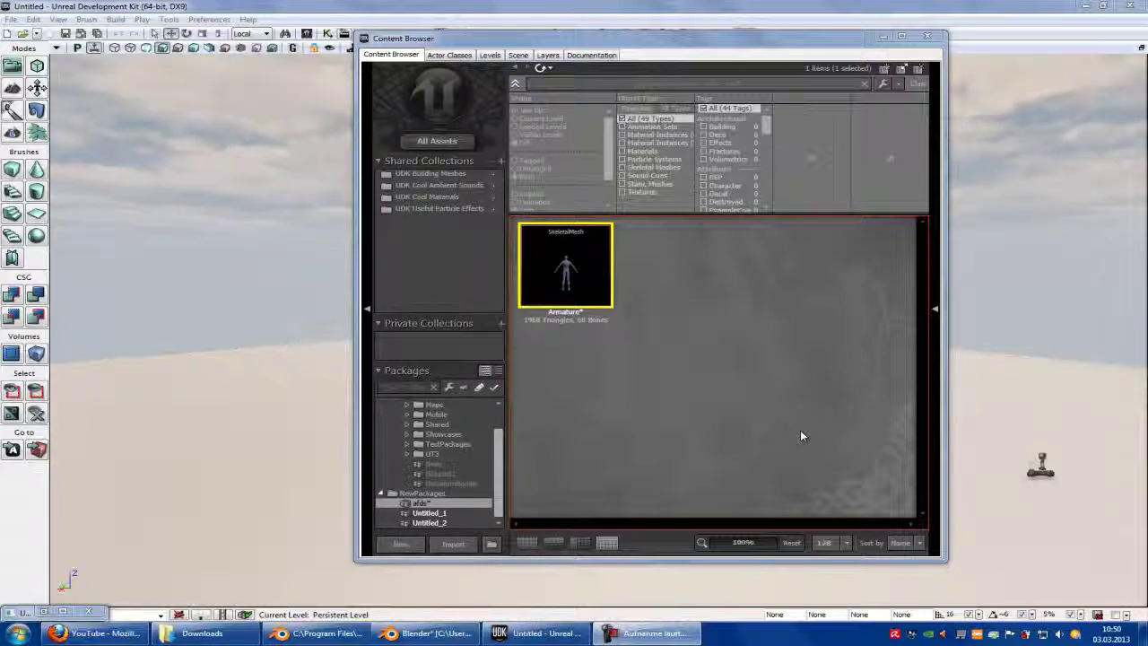
# Step: Select the Armature object in the modelling program, then return to the UDK Content Browser
pyautogui.click(428, 633)
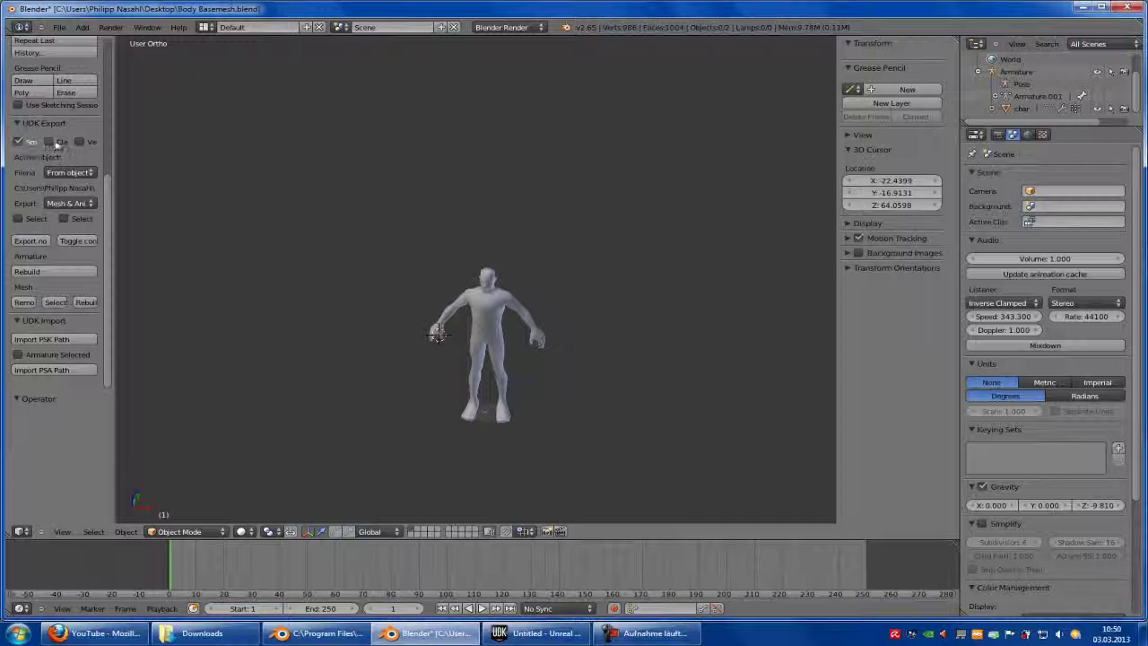
pyautogui.click(1018, 72)
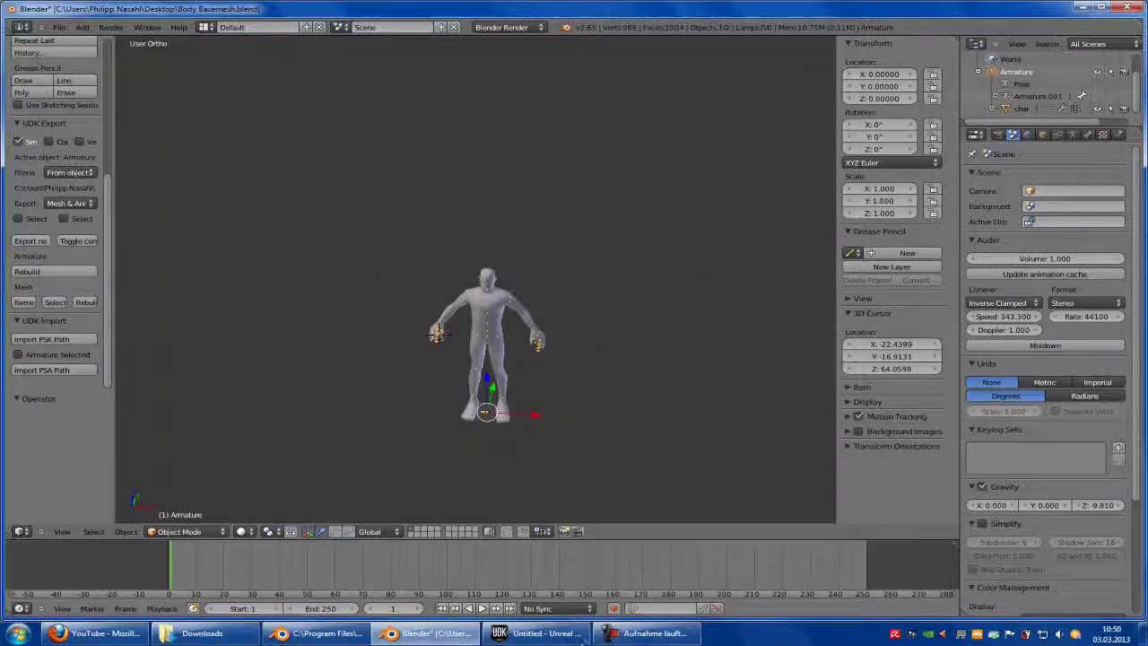
pyautogui.click(541, 633)
# Step: Import Armature.psk as a skeletal mesh into the afds package
pyautogui.click(463, 548)
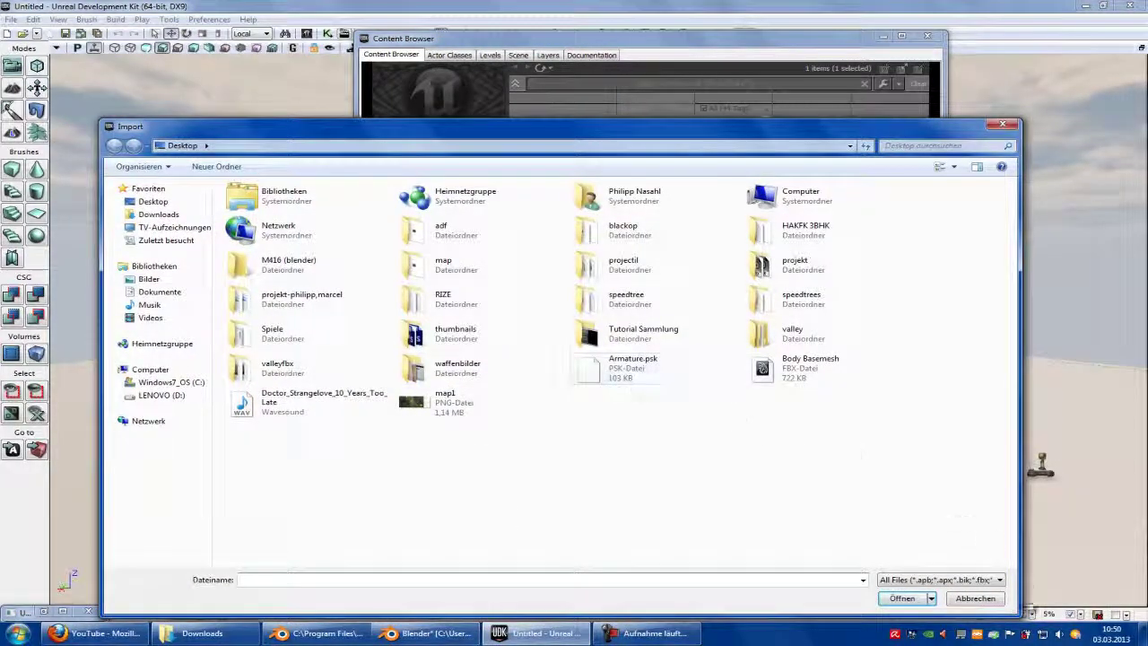
pyautogui.doubleClick(632, 366)
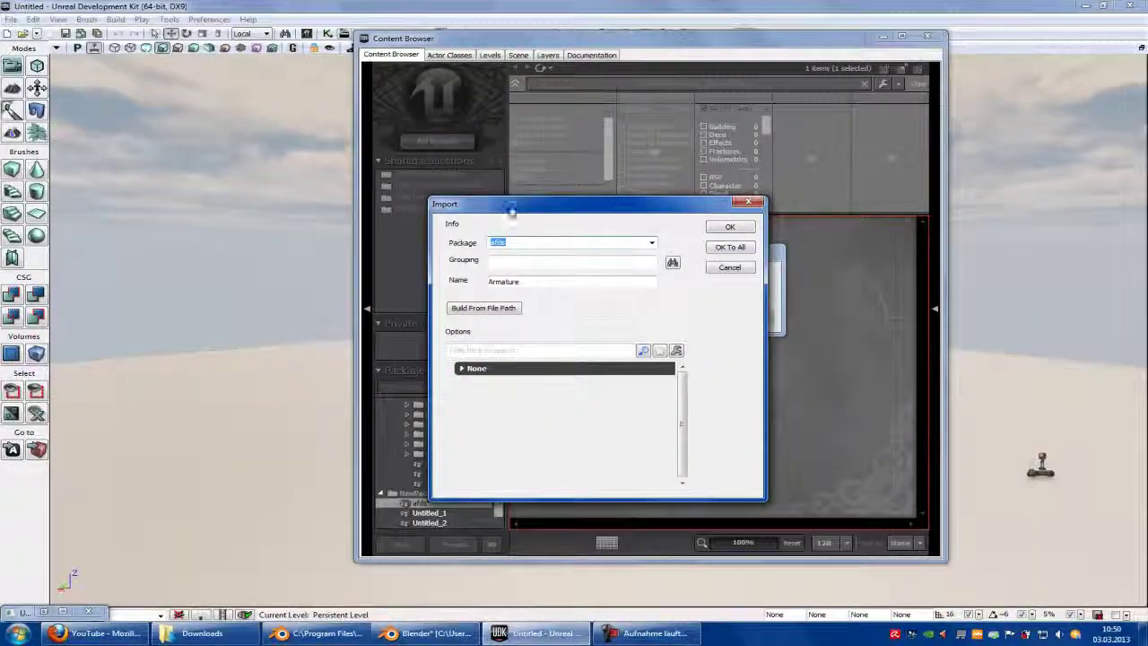
pyautogui.click(730, 247)
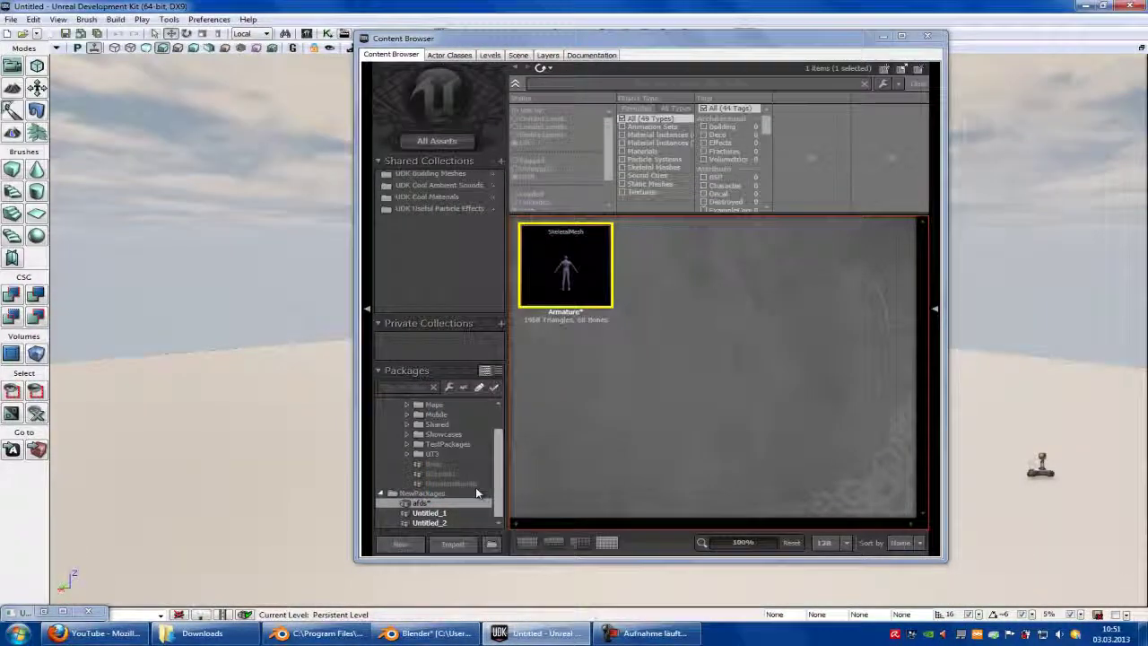
# Step: Save the afds package into UDK's Content folder
pyautogui.rightClick(423, 500)
pyautogui.click(488, 361)
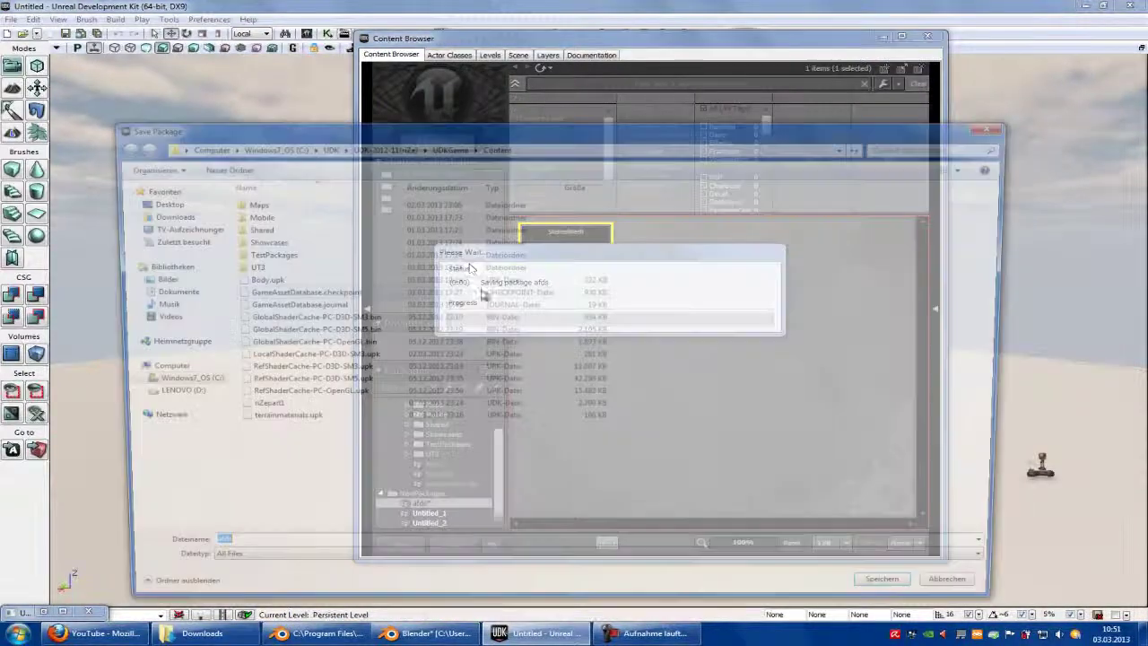
pyautogui.click(906, 598)
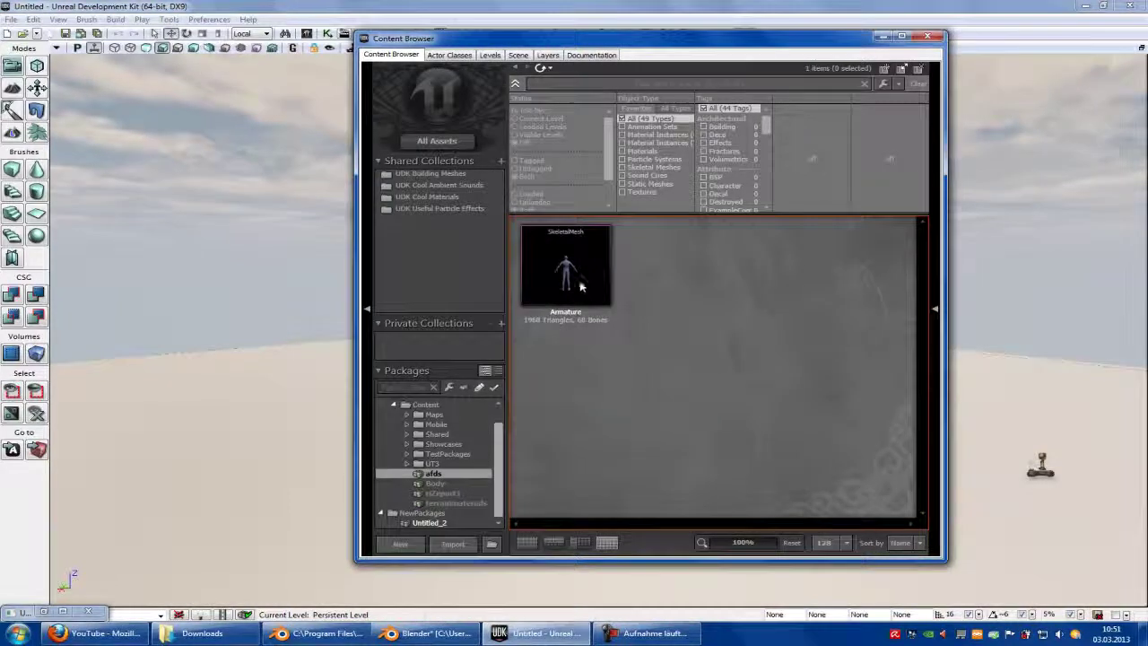
# Step: Open Armature in the AnimSet Editor, show its skeleton from the front, and list the AnimSets
pyautogui.doubleClick(566, 274)
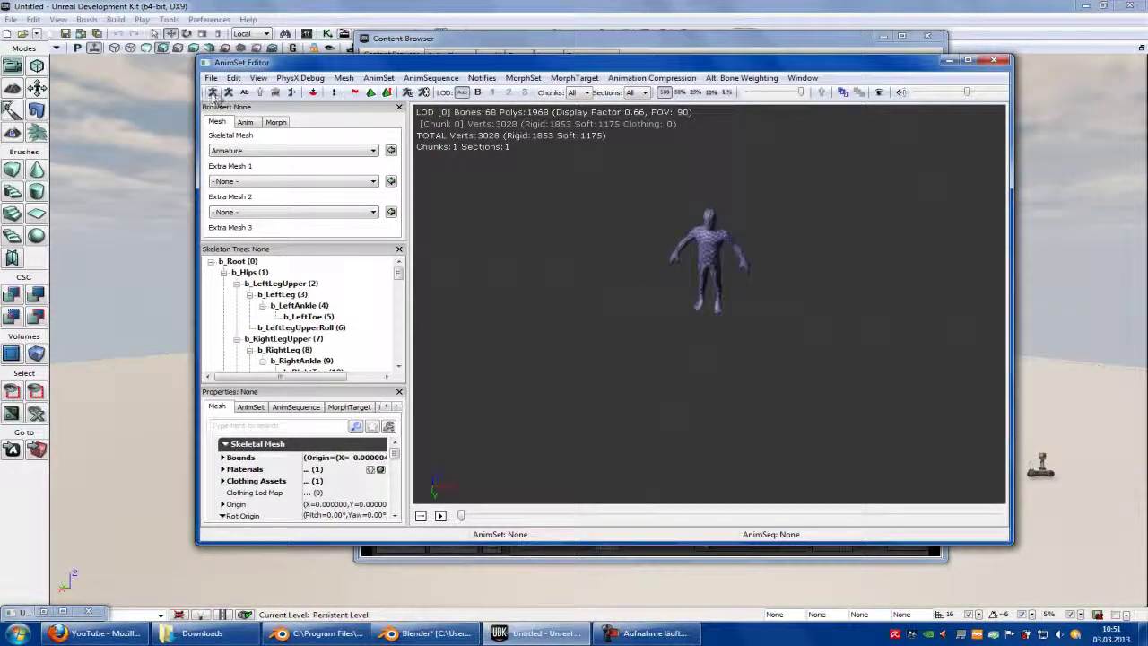
pyautogui.click(214, 93)
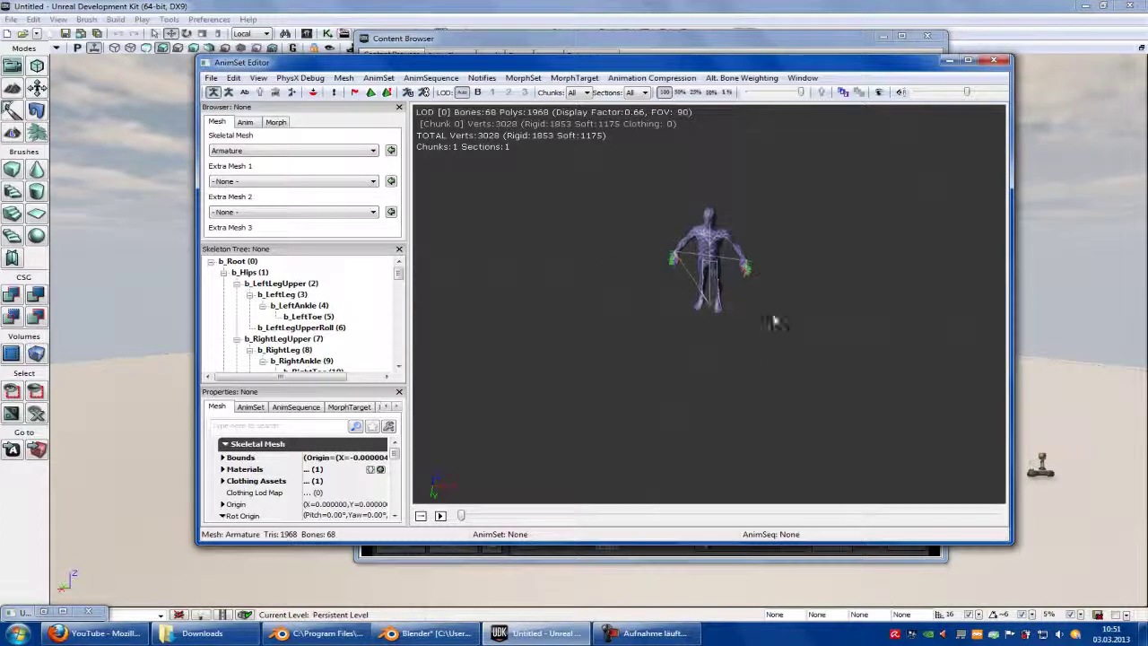
pyautogui.moveTo(533, 225); pyautogui.dragTo(785, 353)
pyautogui.click(245, 122)
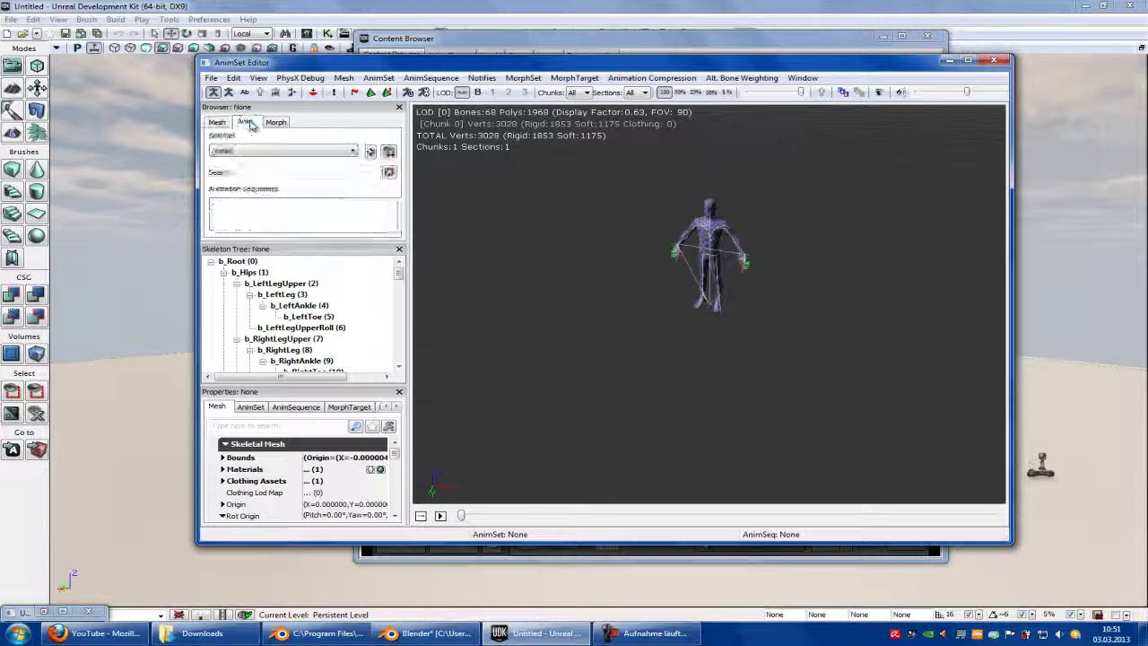
pyautogui.click(240, 151)
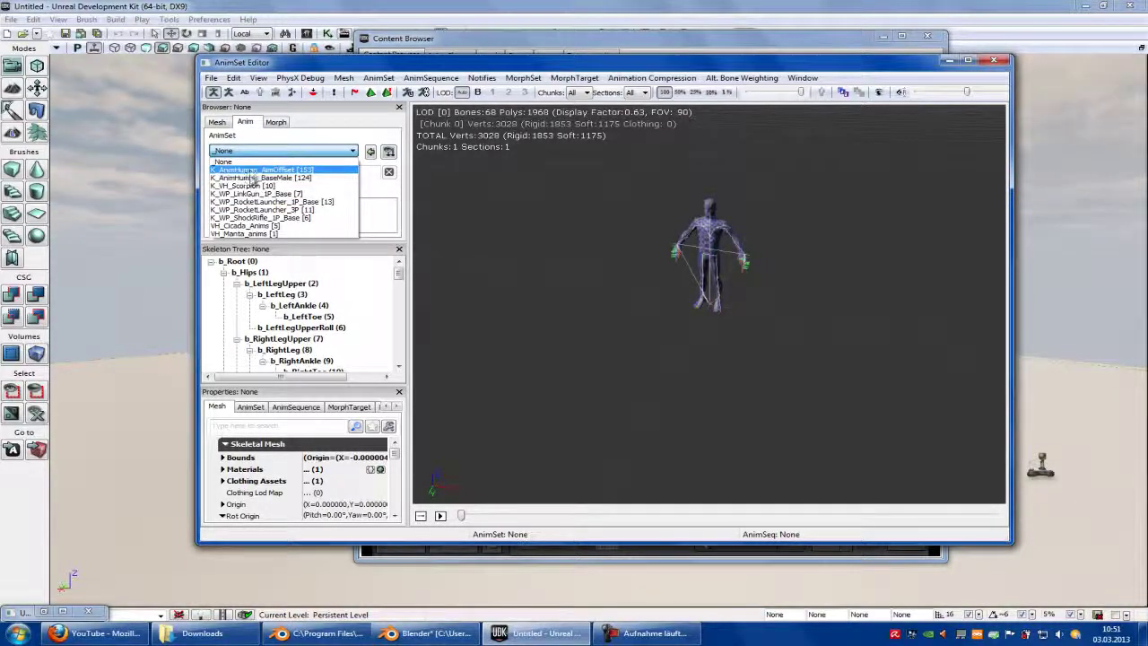
# Step: Assign the K_AnimHuman_BaseMale anim set and play, stop and rewind the idle animation
pyautogui.click(252, 178)
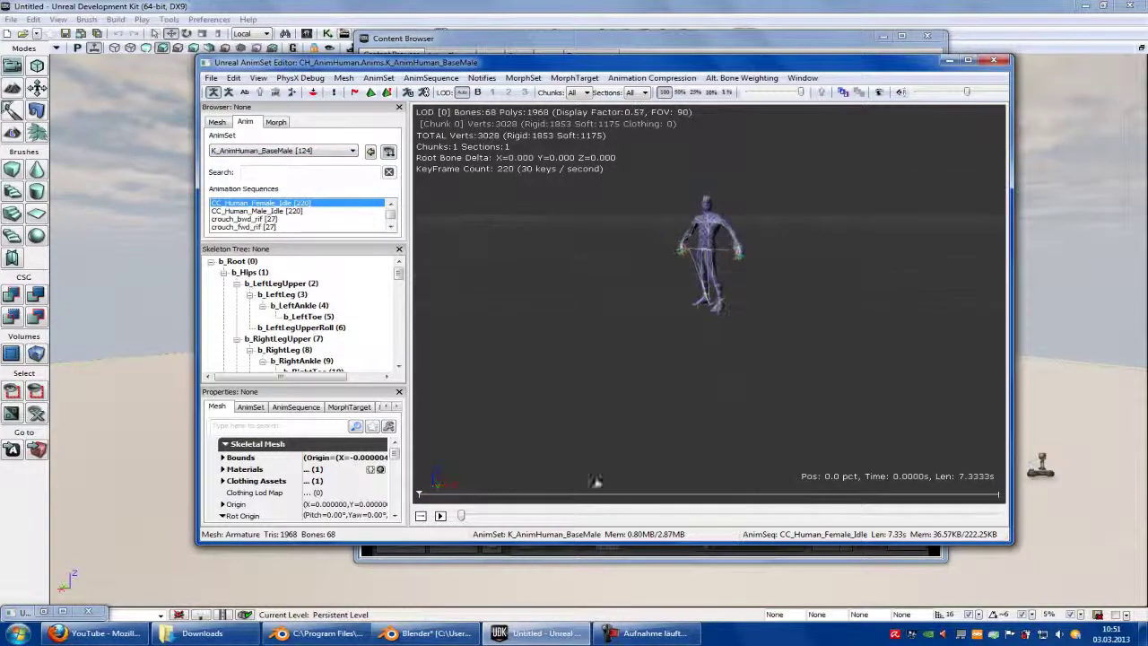
pyautogui.click(439, 515)
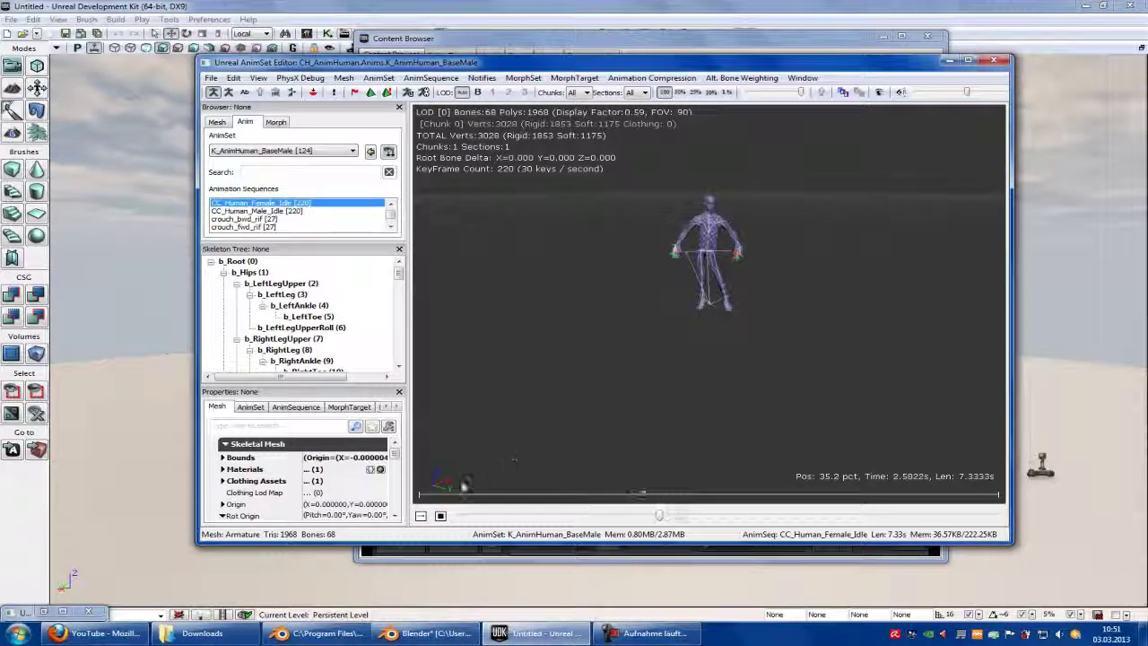
pyautogui.click(439, 516)
pyautogui.moveTo(715, 518); pyautogui.dragTo(460, 516)
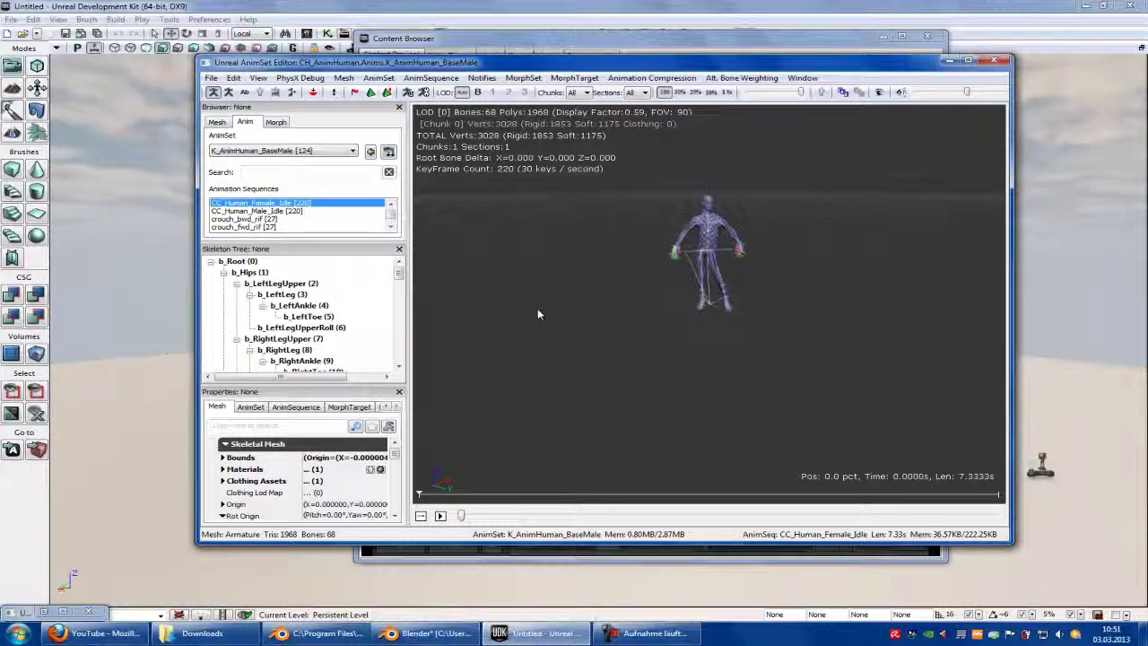
# Step: Preview crouch_bwd_rif, viper_idle_sitting, Taunt_UB_Slit_Throat, Swim_Rt_Red and swim_idle_ready_rif on the mesh
pyautogui.click(268, 219)
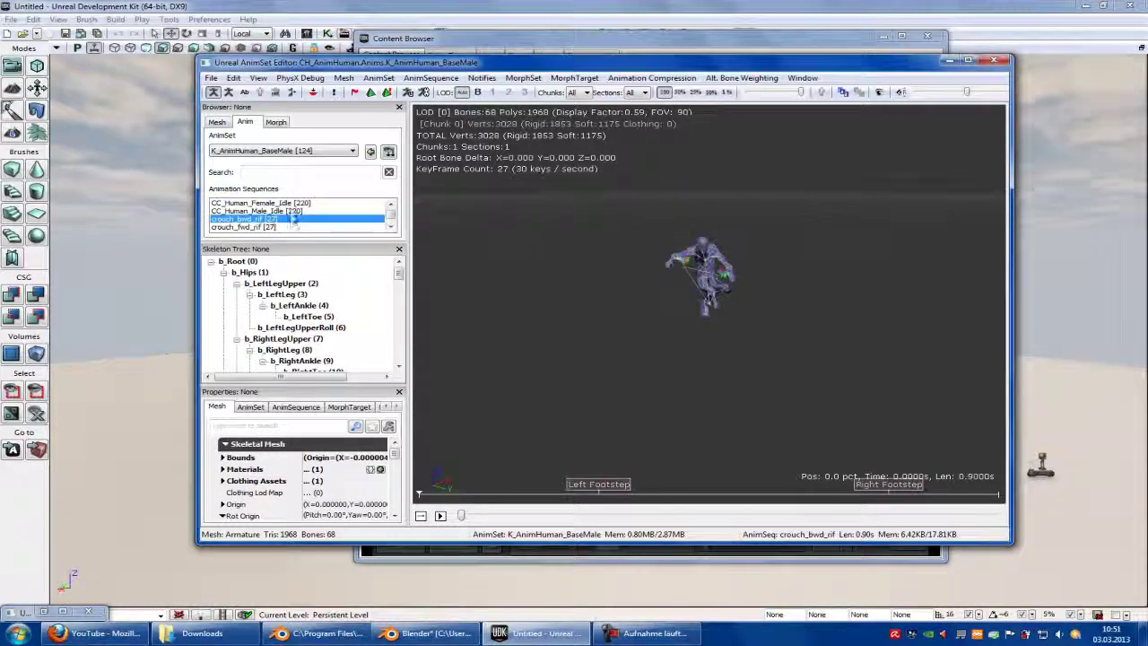
pyautogui.click(439, 519)
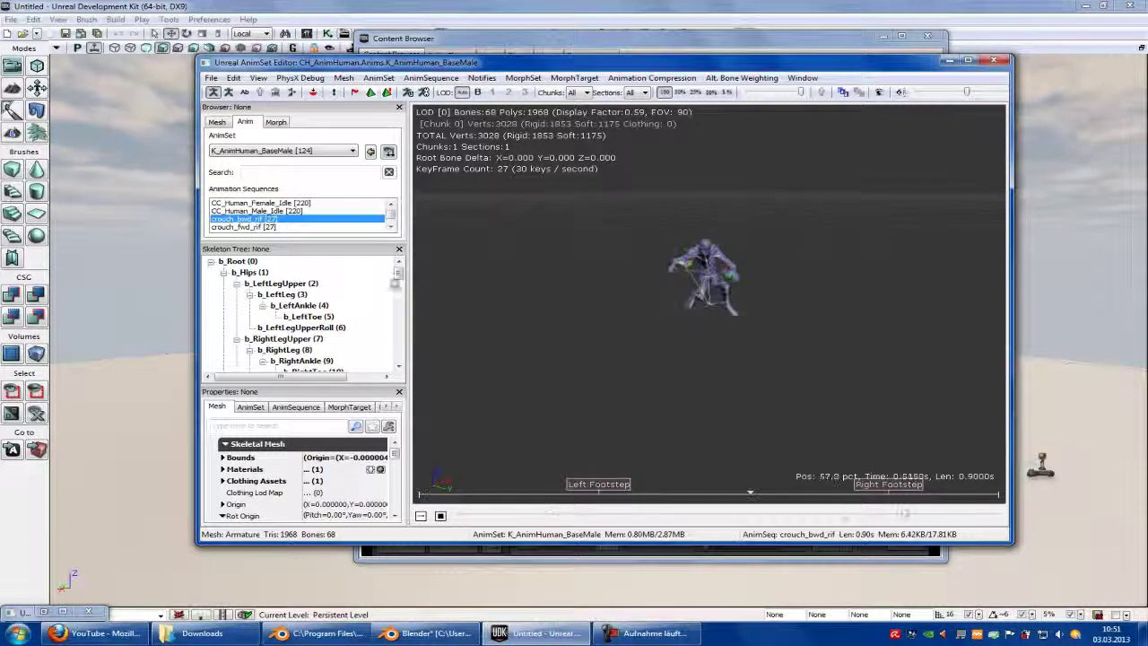
pyautogui.moveTo(391, 210); pyautogui.dragTo(398, 231)
pyautogui.click(359, 227)
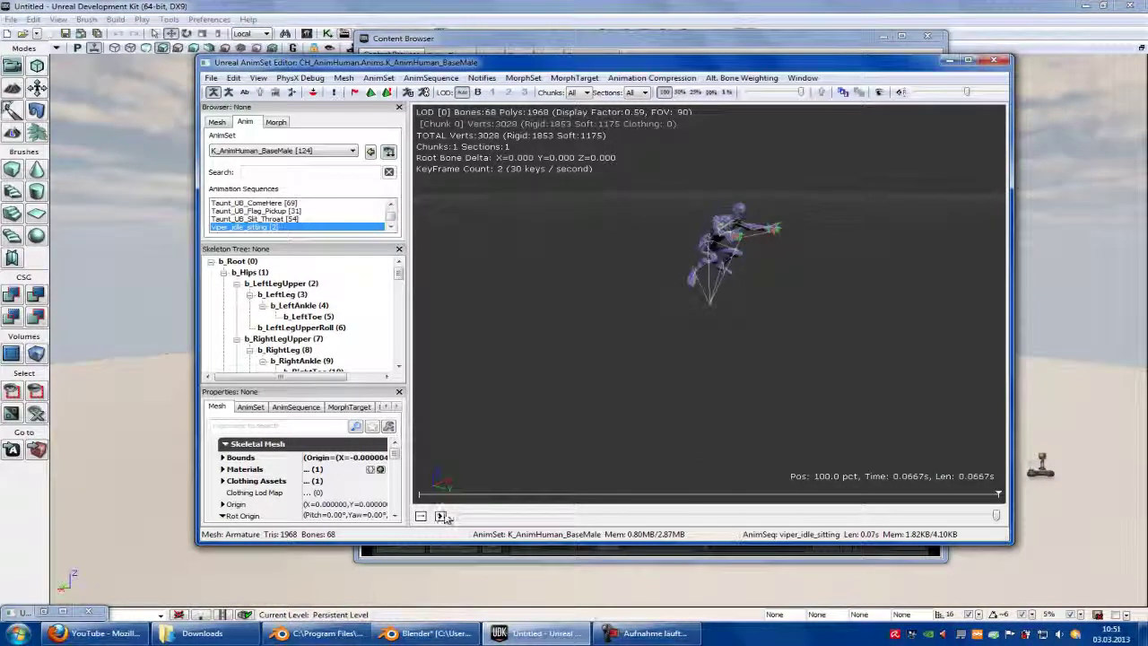
pyautogui.click(287, 219)
pyautogui.scroll(2, 287, 216)
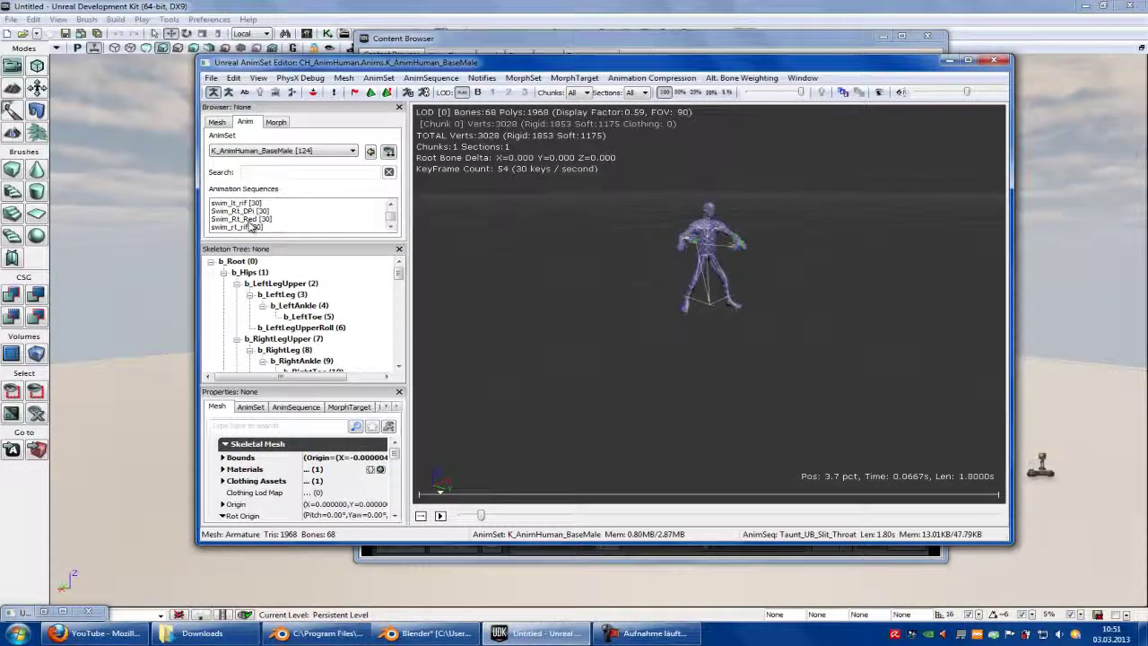
pyautogui.click(256, 219)
pyautogui.scroll(2, 258, 219)
pyautogui.click(253, 211)
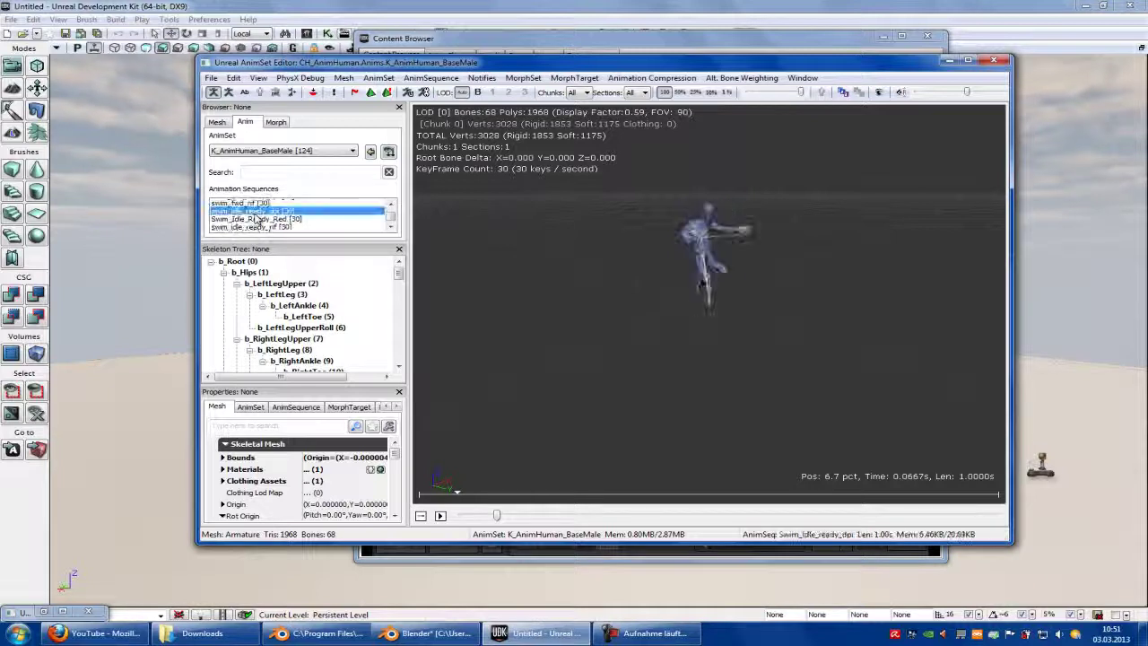
pyautogui.scroll(2, 256, 215)
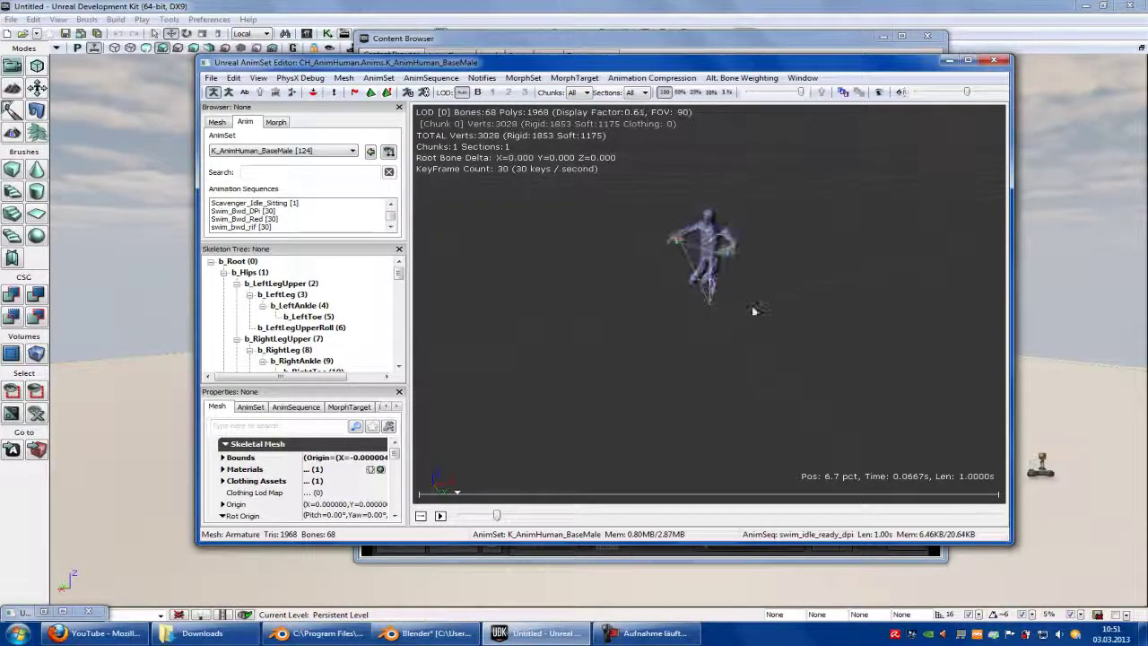
pyautogui.scroll(4, 753, 289)
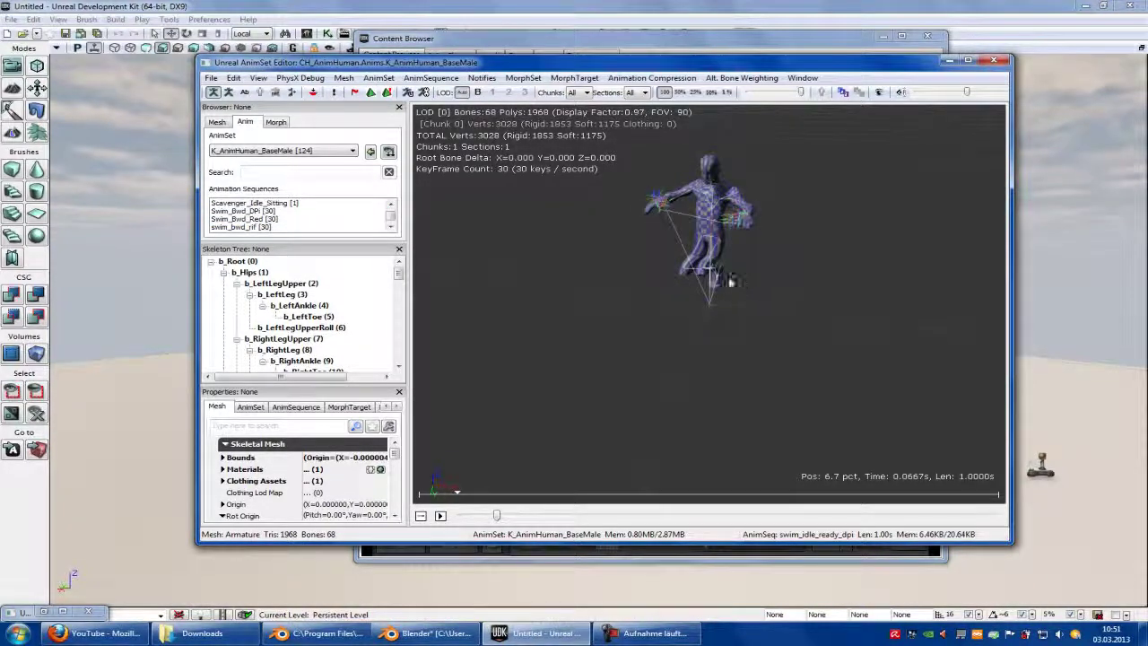
# Step: Inspect the animated character from side, front and back, then close the AnimSet Editor
pyautogui.moveTo(731, 280); pyautogui.dragTo(432, 265)
pyautogui.moveTo(755, 308); pyautogui.dragTo(628, 308)
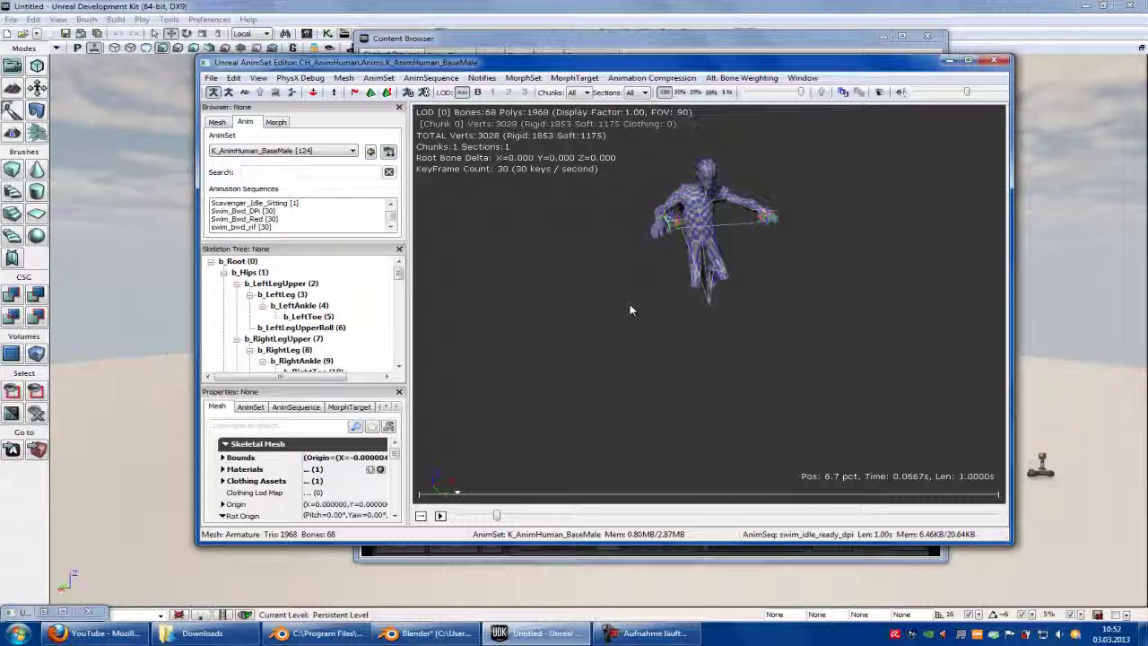
pyautogui.moveTo(620, 296); pyautogui.dragTo(656, 297)
pyautogui.moveTo(762, 282); pyautogui.dragTo(628, 303)
pyautogui.click(994, 60)
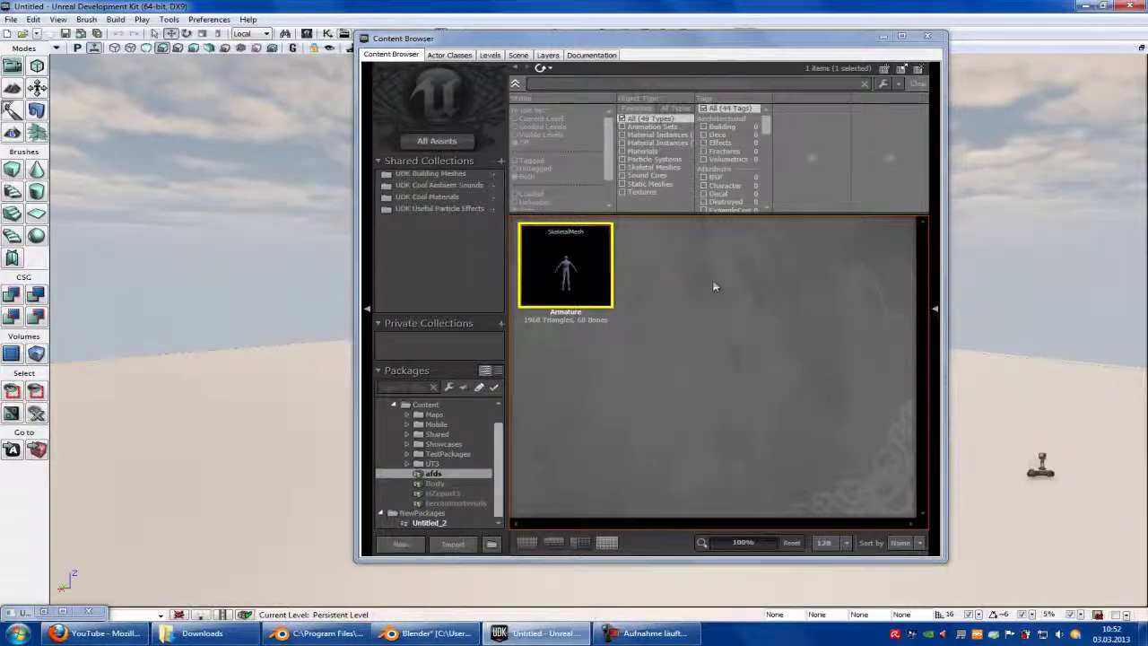
# Step: Browse to C:\UDK\UDK-2012-11(nZe)\Development\Src\UTGame\Classes in a file window
pyautogui.click(18, 633)
pyautogui.click(213, 400)
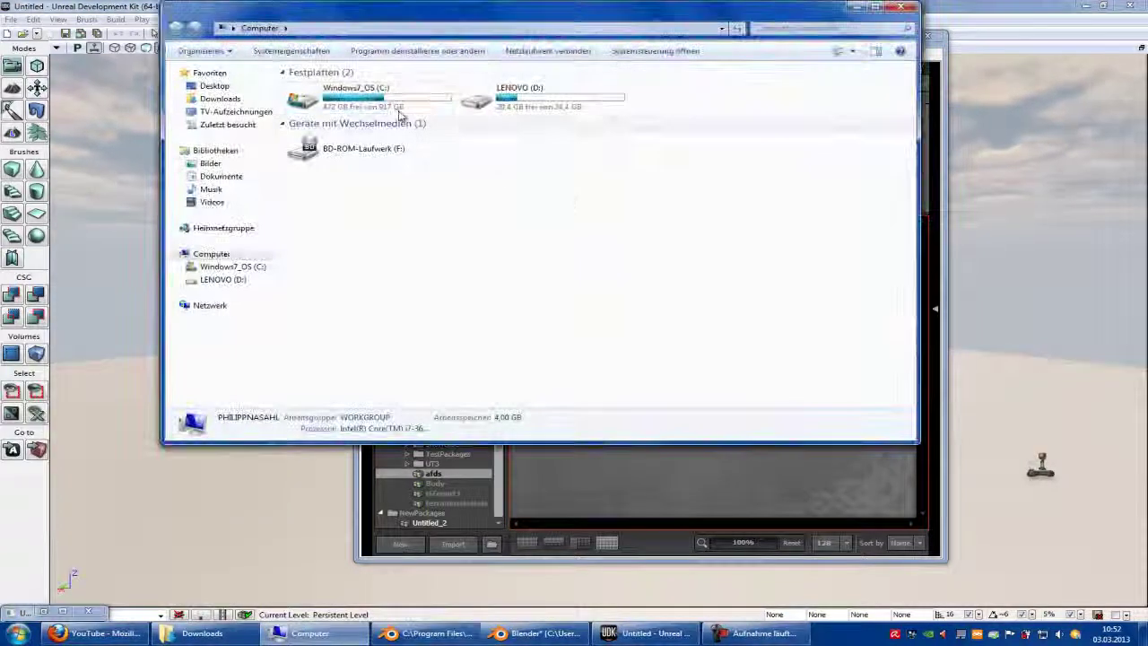
pyautogui.doubleClick(395, 106)
pyautogui.doubleClick(325, 324)
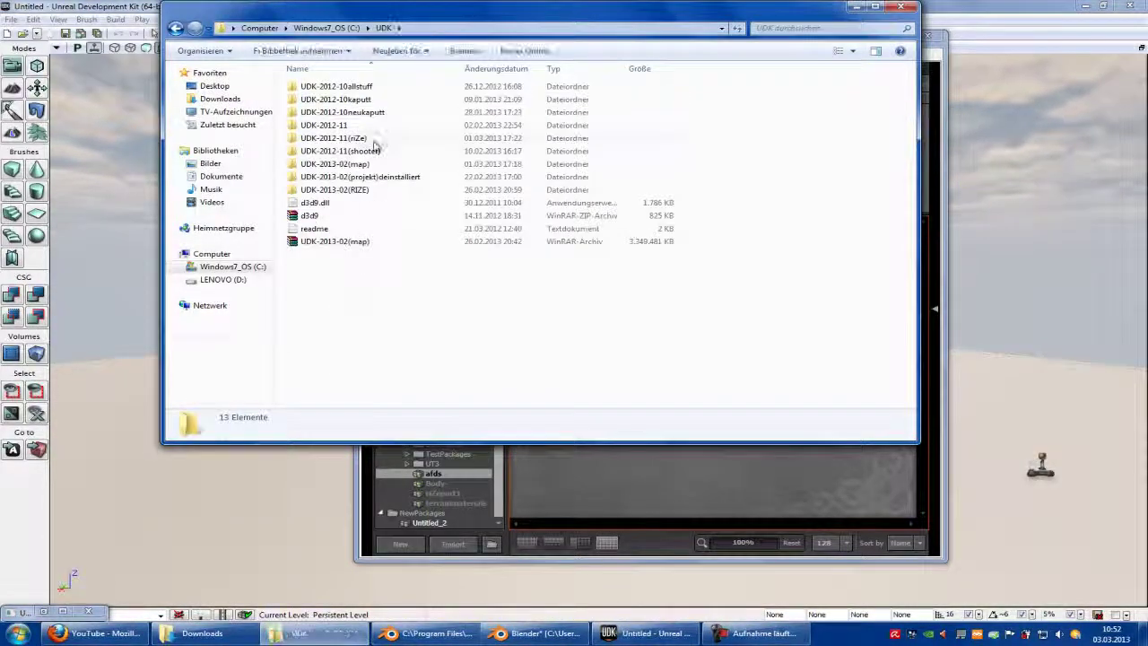
pyautogui.doubleClick(374, 139)
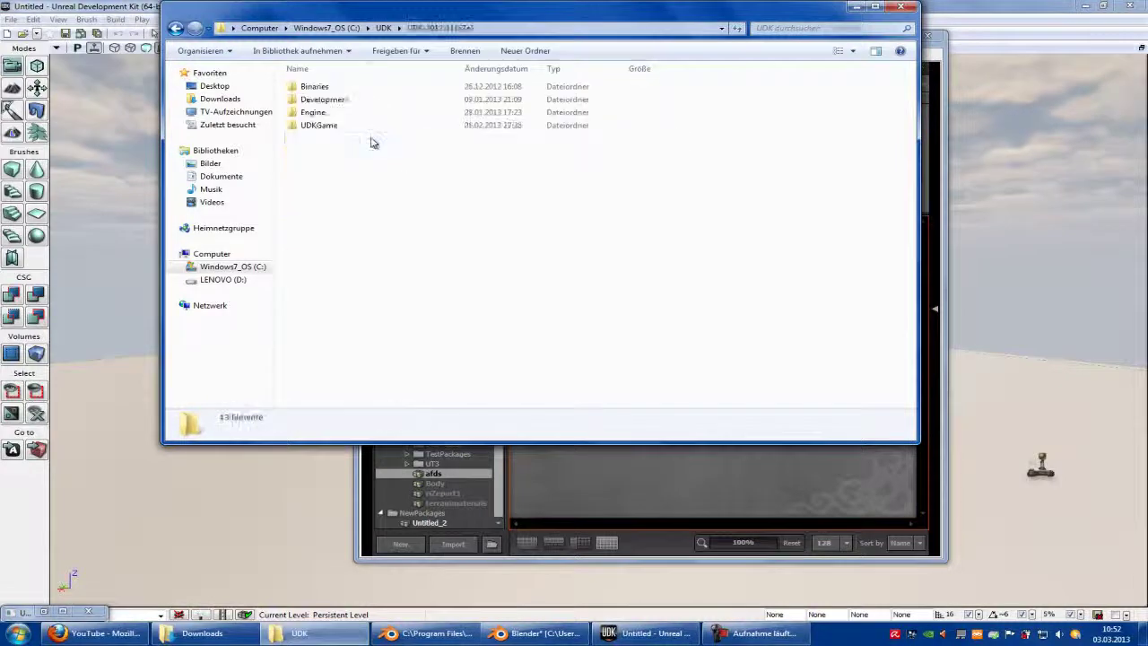
pyautogui.doubleClick(339, 104)
pyautogui.doubleClick(334, 100)
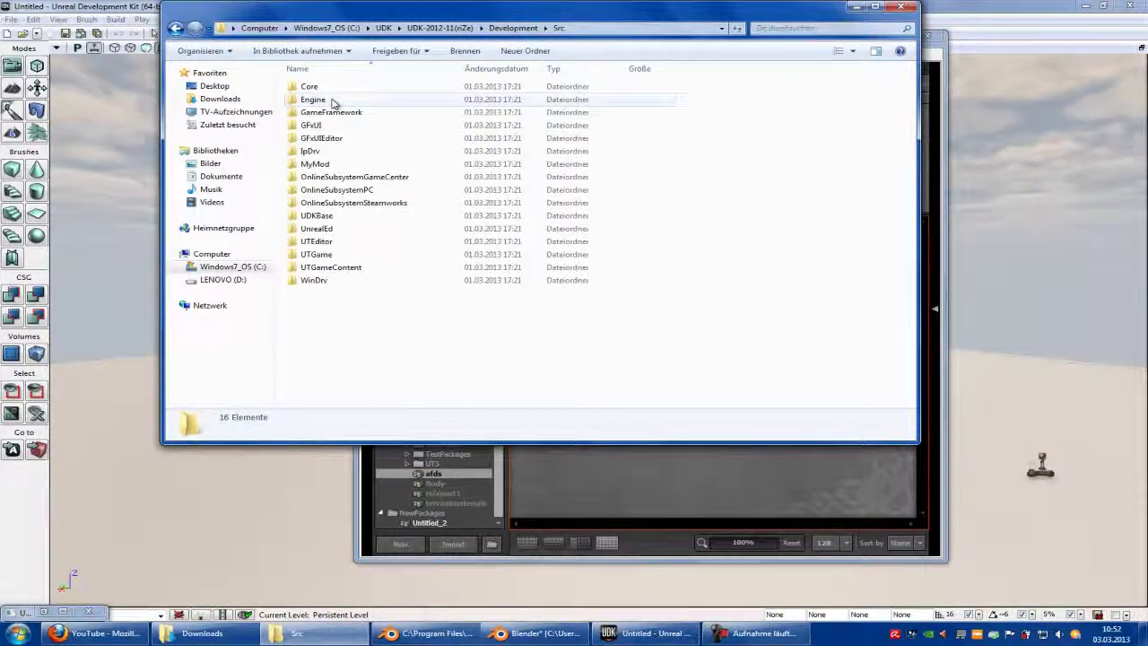
pyautogui.doubleClick(315, 254)
pyautogui.doubleClick(339, 86)
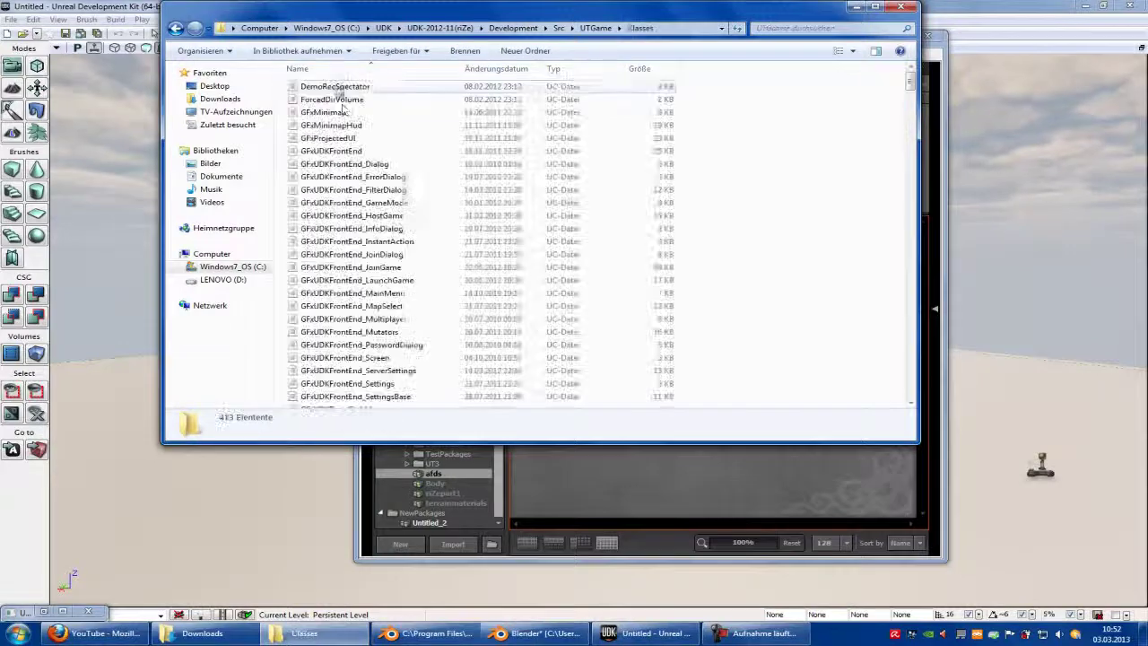
# Step: Scroll down the Classes list and select UTFamilyInfo_Liandri.uc
pyautogui.click(441, 282)
pyautogui.scroll(-5, 442, 282)
pyautogui.scroll(-4, 443, 281)
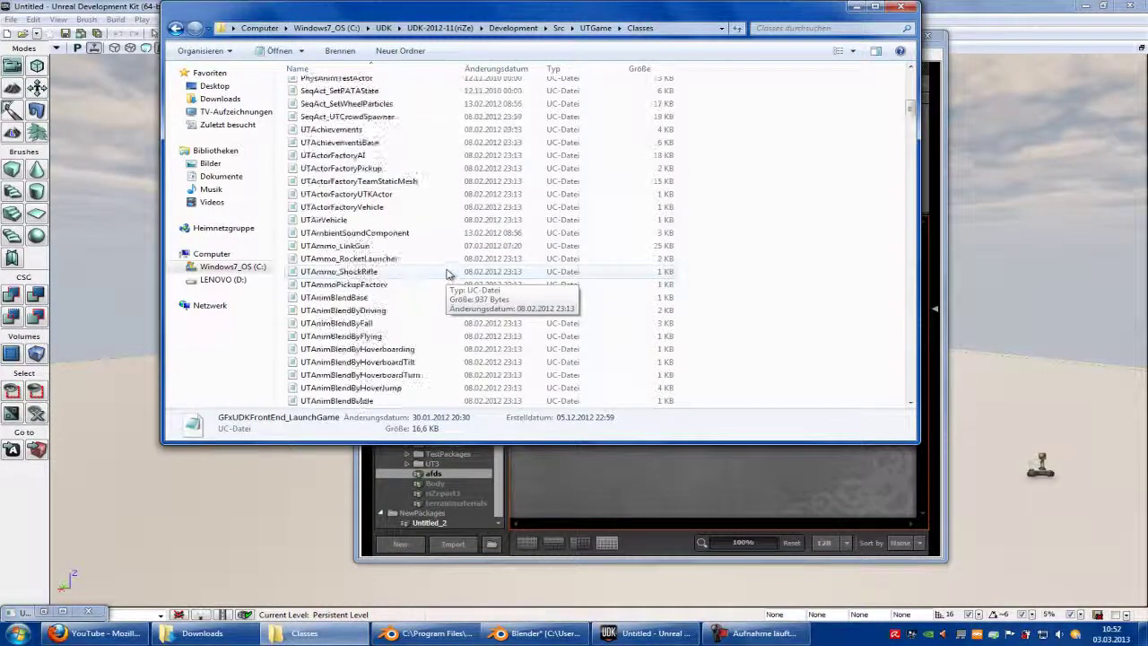
pyautogui.scroll(-20, 454, 282)
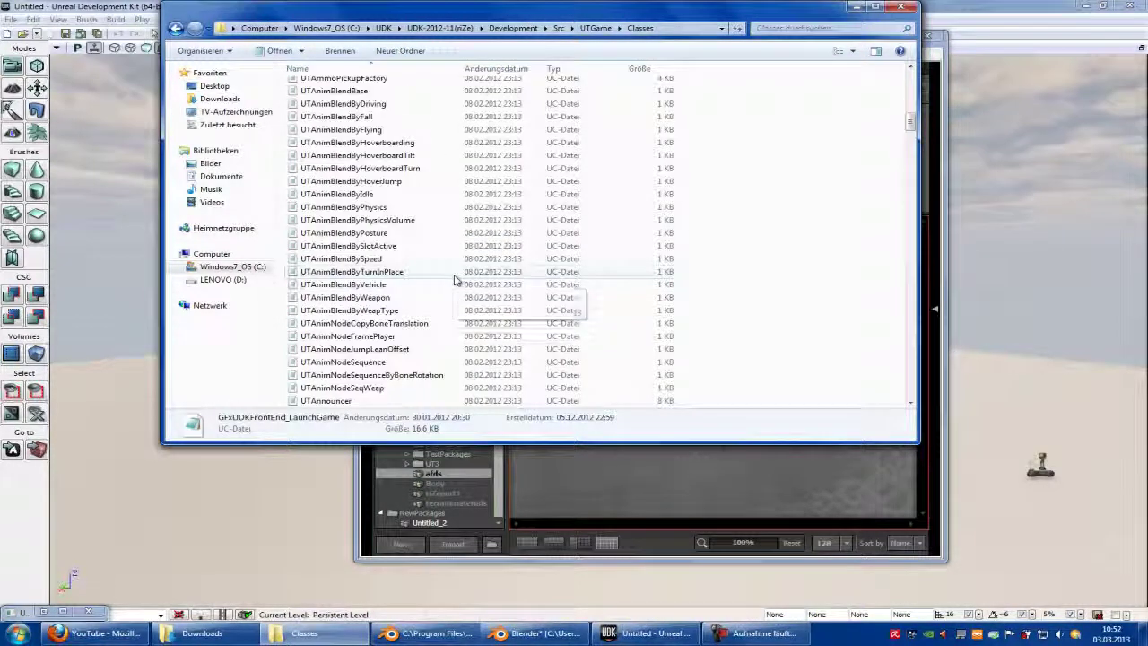
pyautogui.scroll(-7, 455, 280)
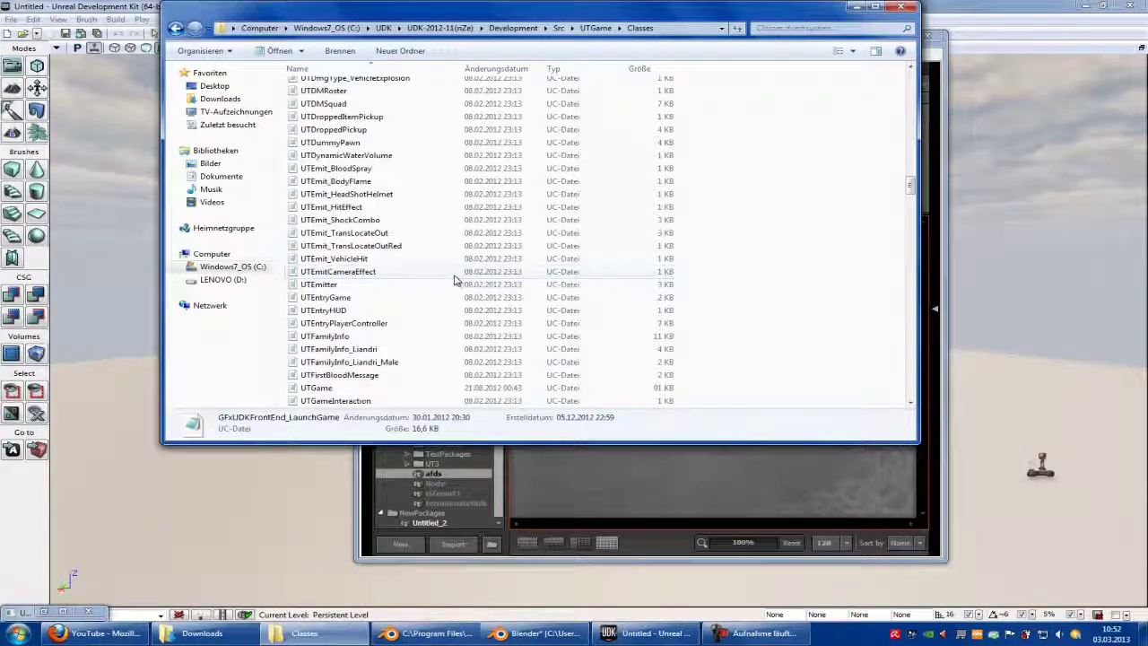
pyautogui.click(373, 351)
# Step: Open UTFamilyInfo_Liandri.uc and UTFamilyInfo_Liandri_Male.uc in Notepad, then show the Armature mesh's actions in UDK
pyautogui.doubleClick(372, 351)
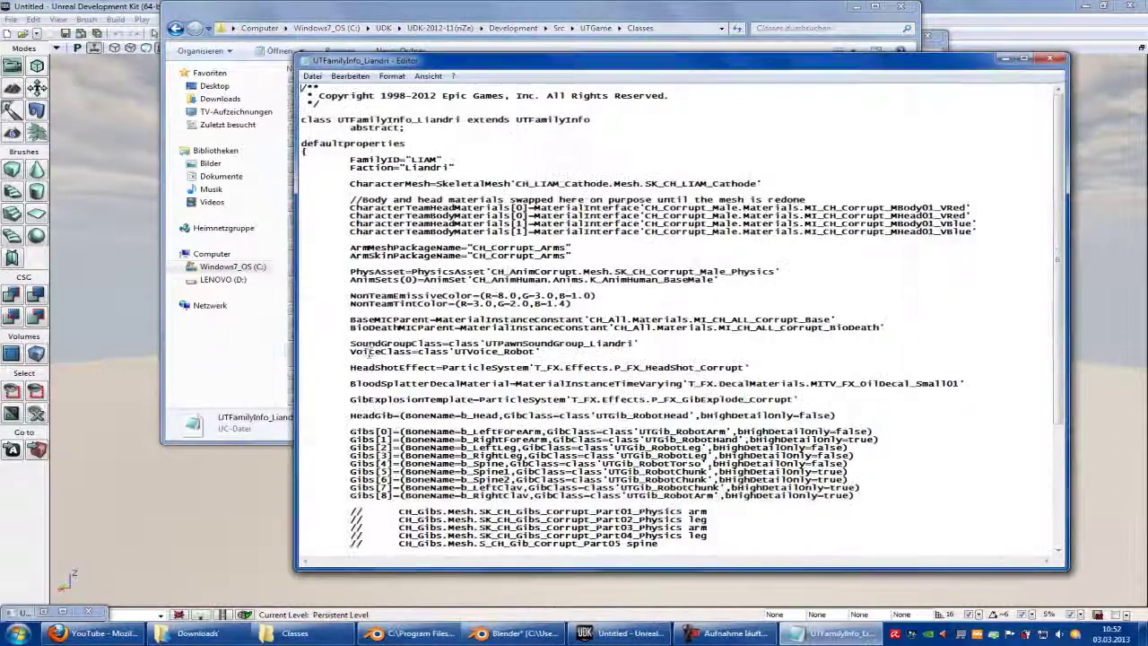
pyautogui.doubleClick(384, 362)
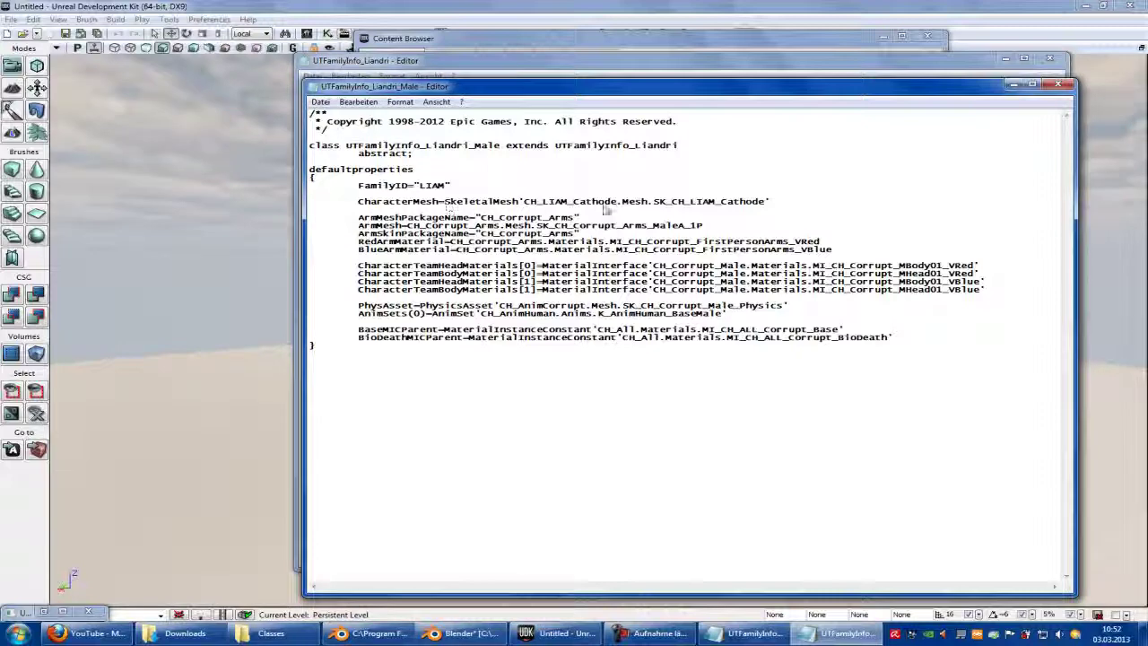
pyautogui.click(556, 633)
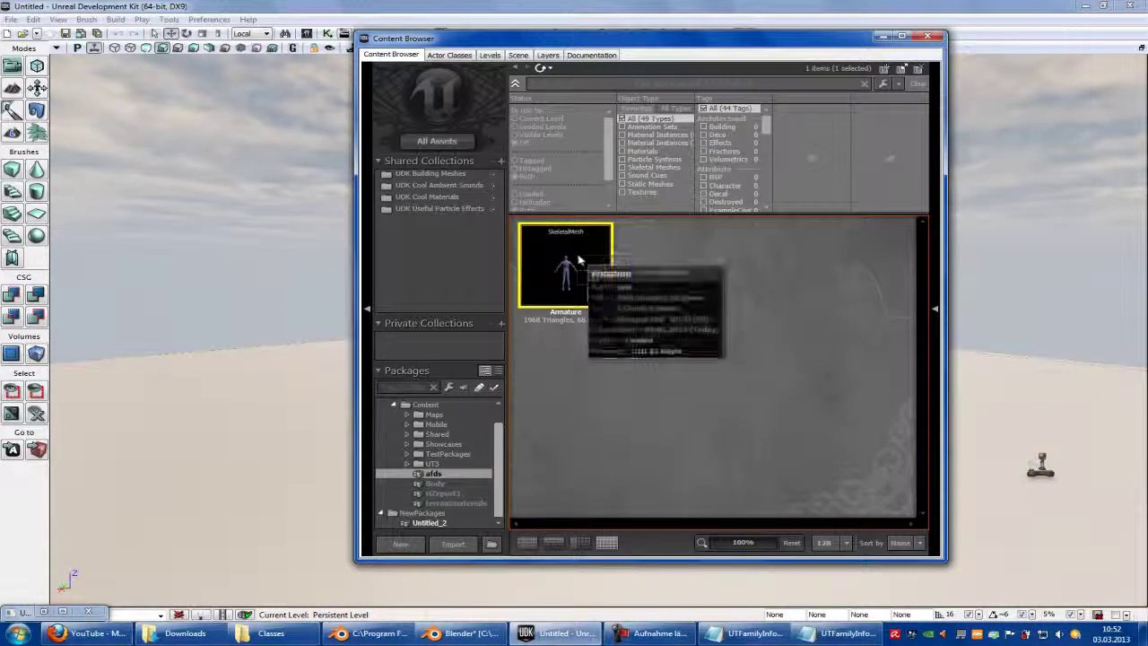
pyautogui.rightClick(577, 253)
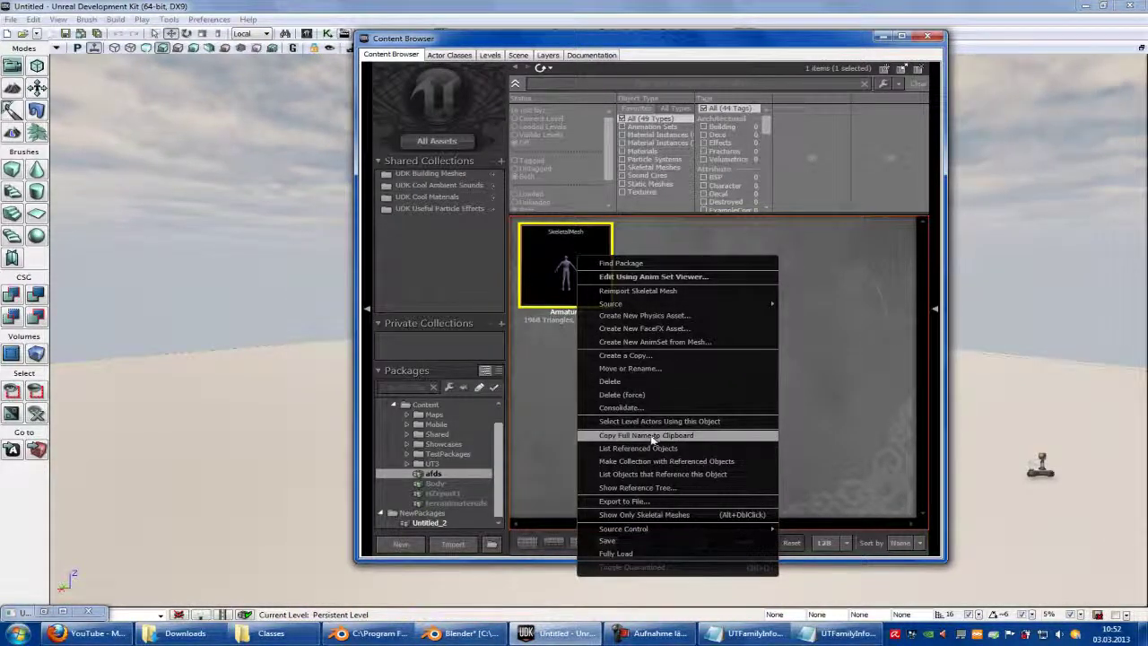
# Step: Copy Armature's full name and paste it as the CharacterMesh value in UTFamilyInfo_Liandri_Male
pyautogui.click(654, 434)
pyautogui.click(843, 633)
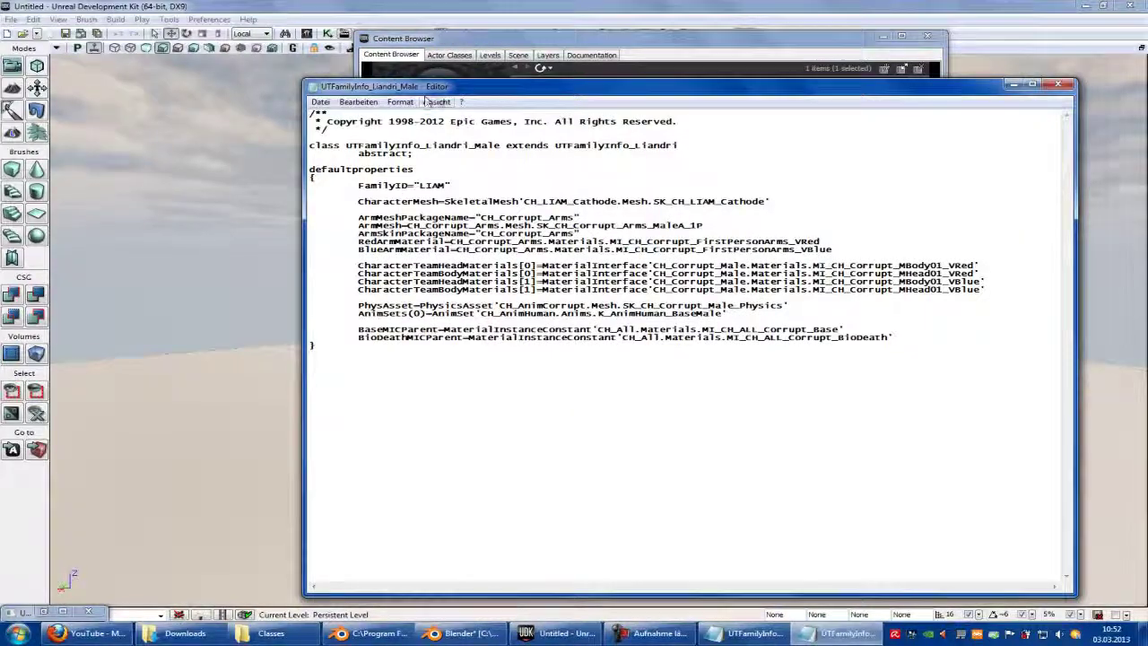
pyautogui.hotkey('shift', 'Home')
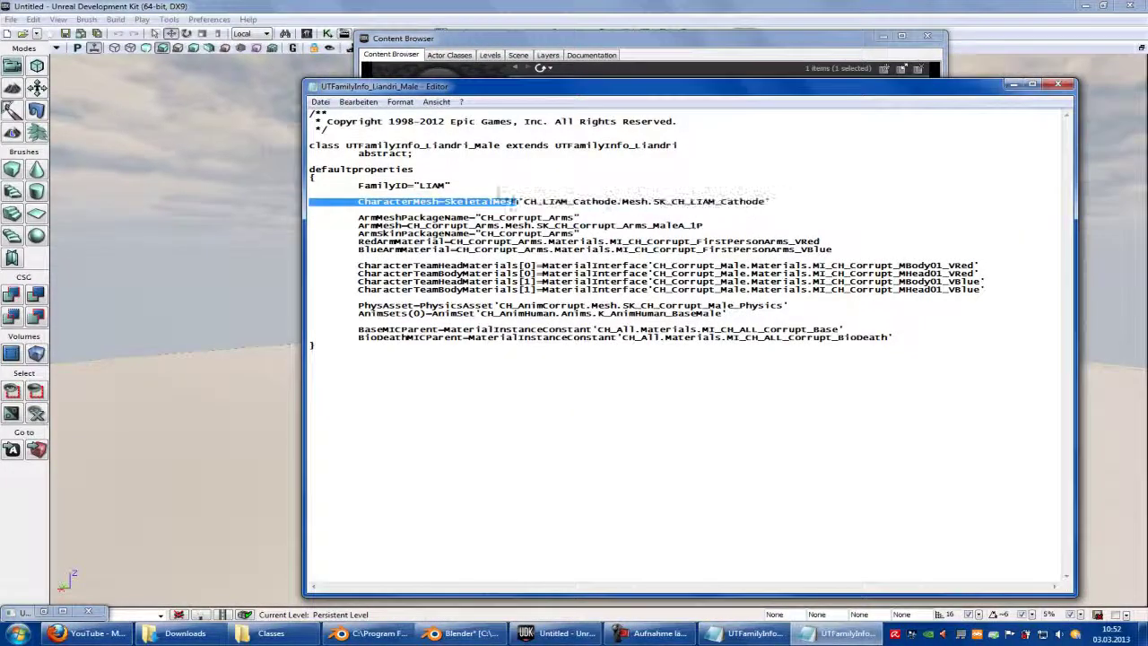
pyautogui.press('Left')
pyautogui.moveTo(732, 201); pyautogui.dragTo(465, 202)
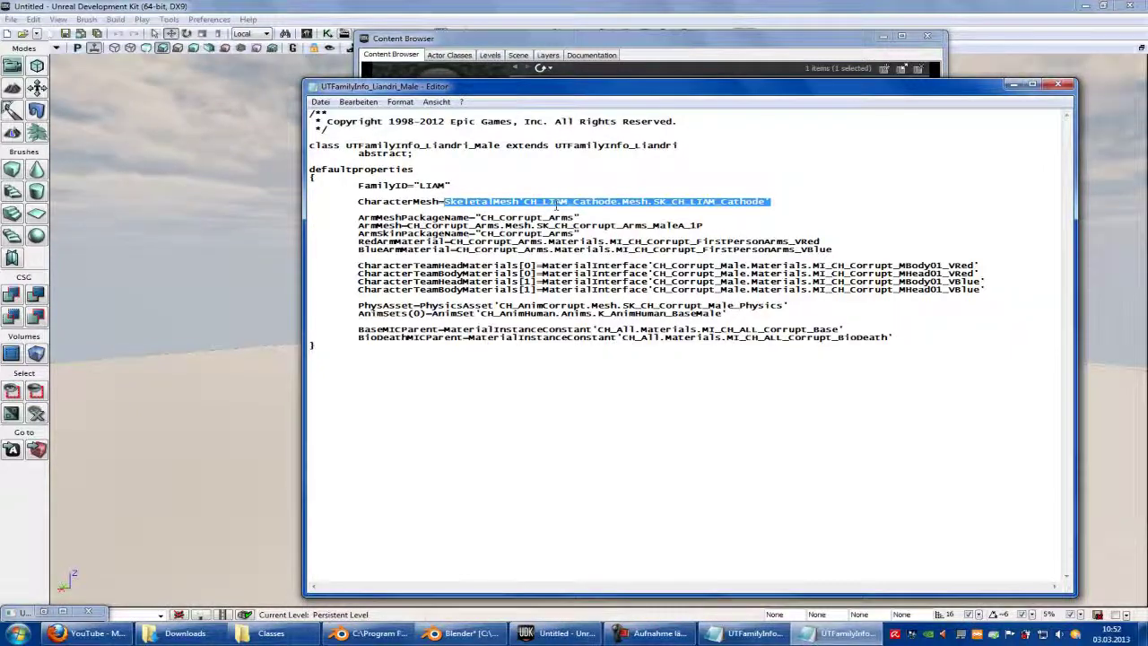
pyautogui.hotkey('ctrl', 'v')
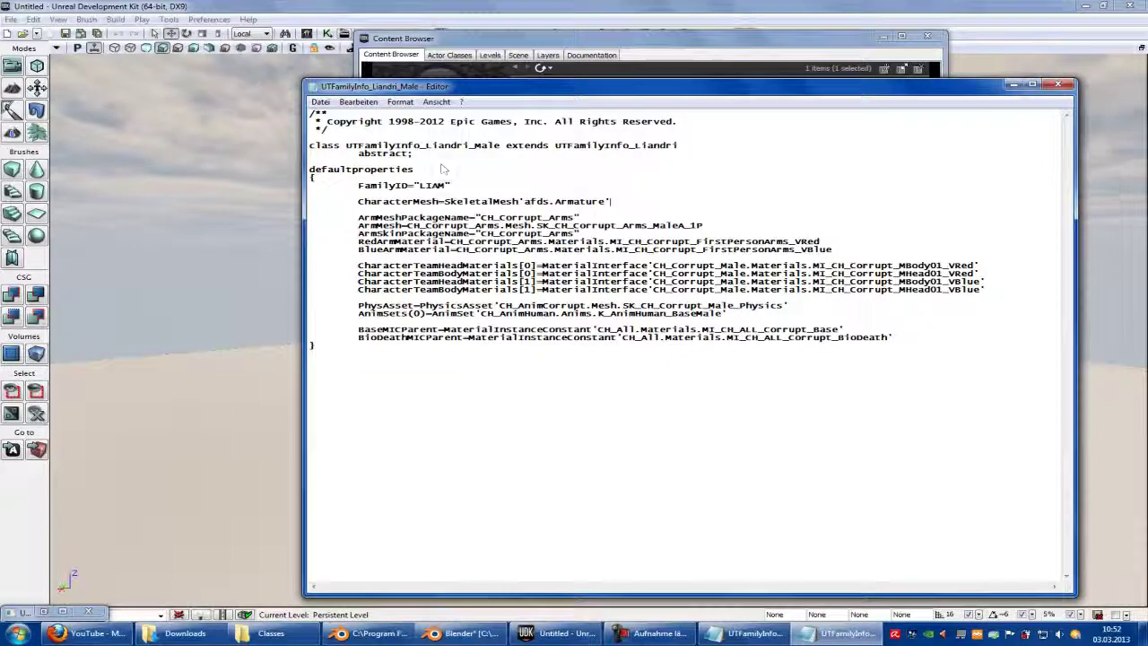
# Step: Save UTFamilyInfo_Liandri_Male.uc and bring the UTFamilyInfo_Liandri window to the front
pyautogui.moveTo(499, 306); pyautogui.dragTo(726, 314)
pyautogui.click(651, 356)
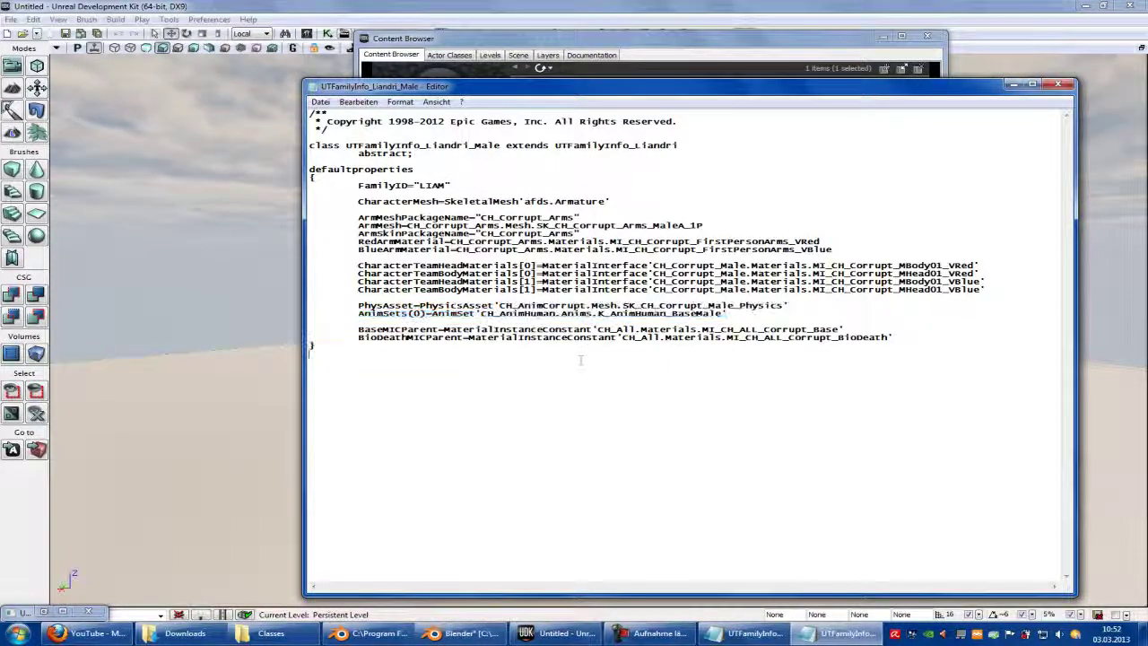
pyautogui.click(320, 102)
pyautogui.click(352, 143)
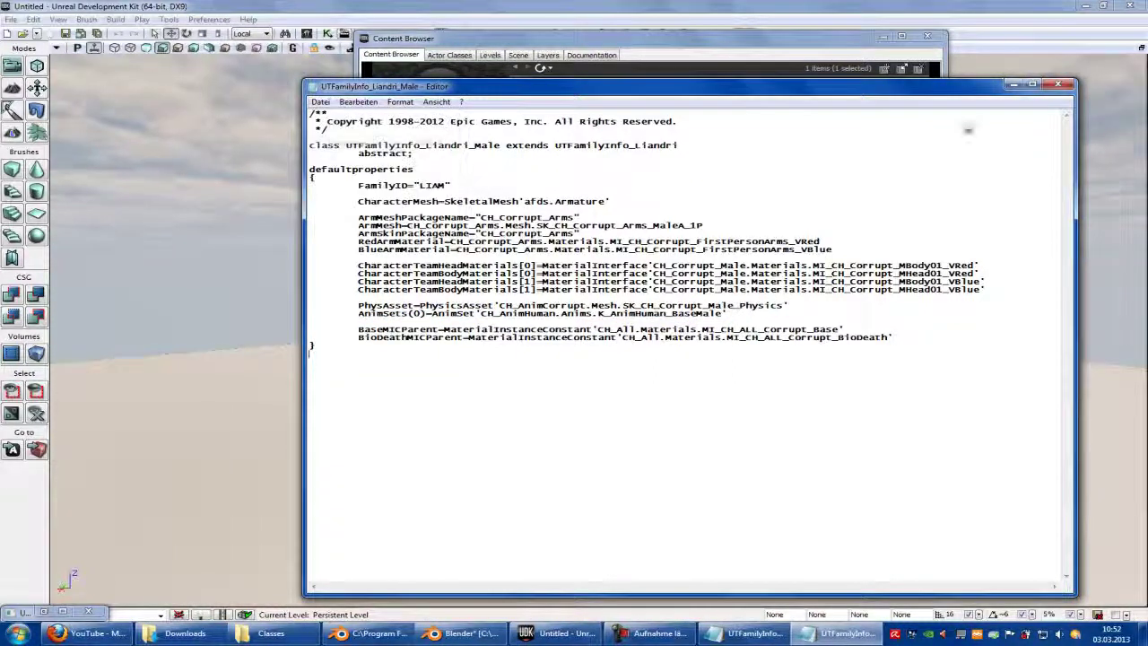
pyautogui.click(816, 633)
pyautogui.click(815, 635)
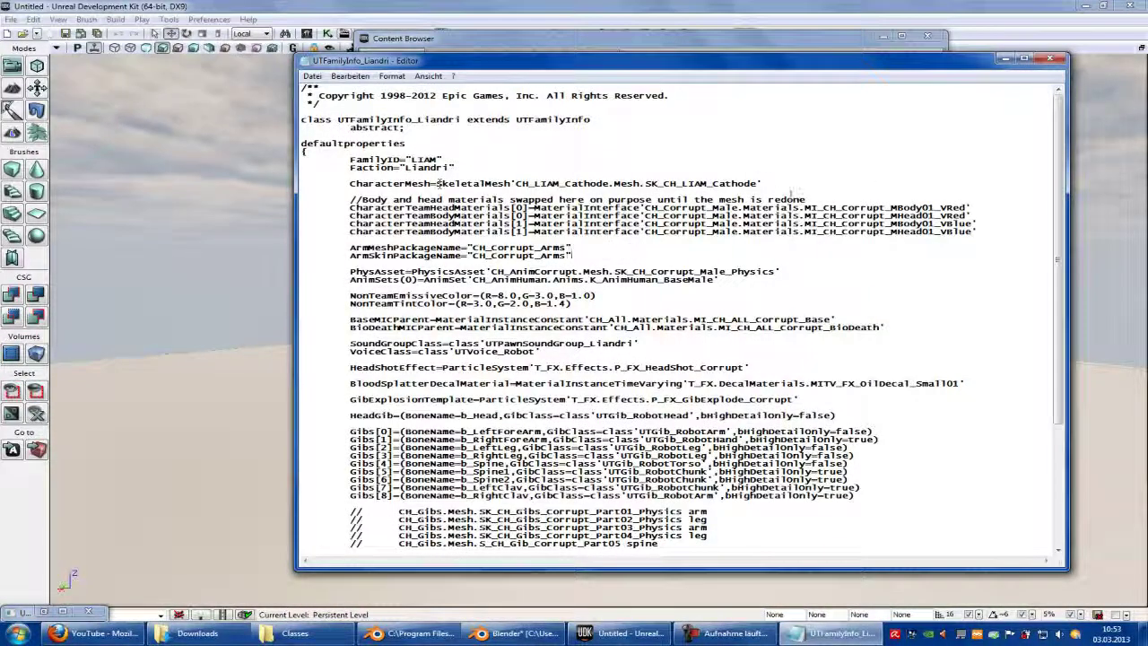
# Step: Replace UTFamilyInfo_Liandri's CharacterMesh value with SkeletalMesh'afds.Armature'
pyautogui.moveTo(761, 183); pyautogui.dragTo(462, 182)
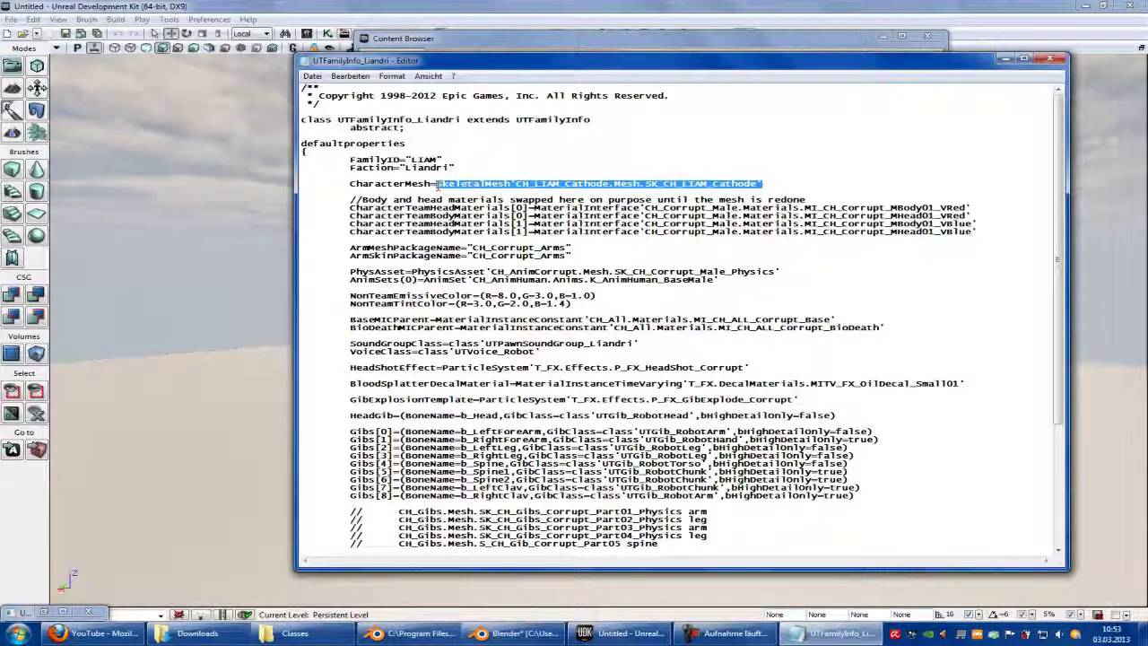
pyautogui.hotkey('ctrl', 'v')
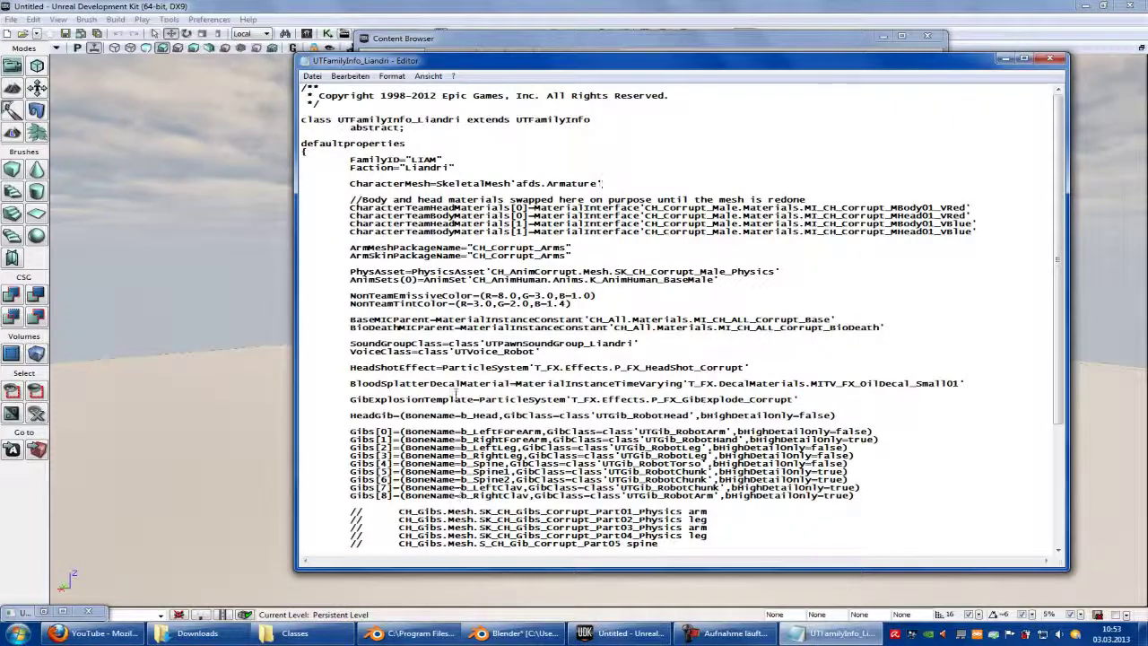
pyautogui.scroll(-7, 516, 354)
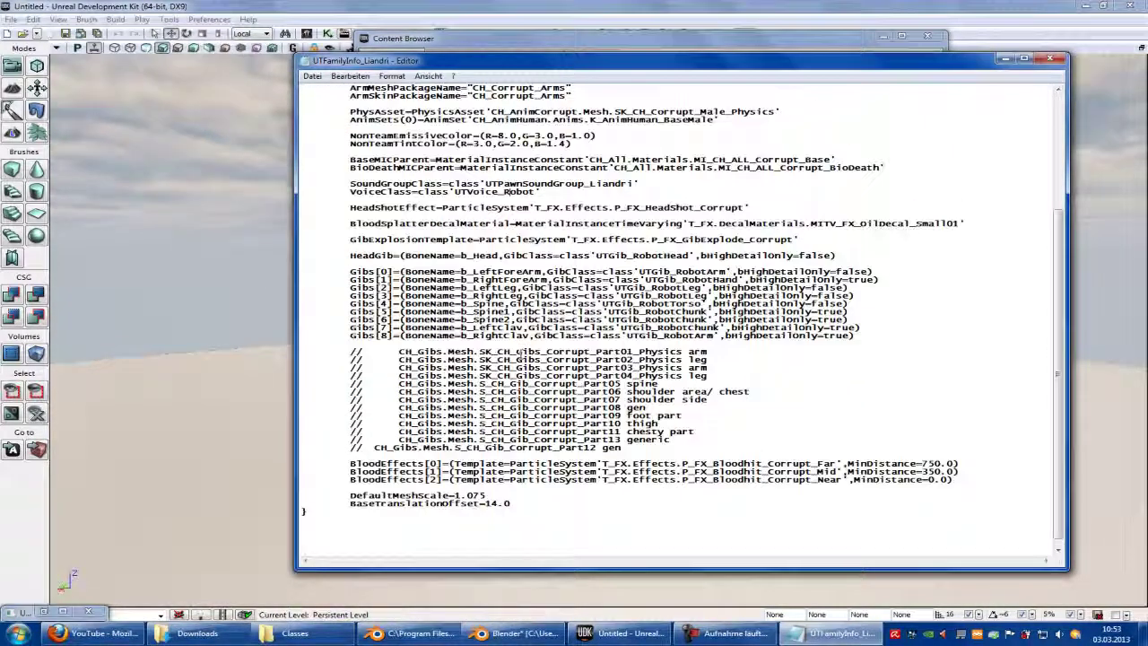
pyautogui.scroll(5, 517, 353)
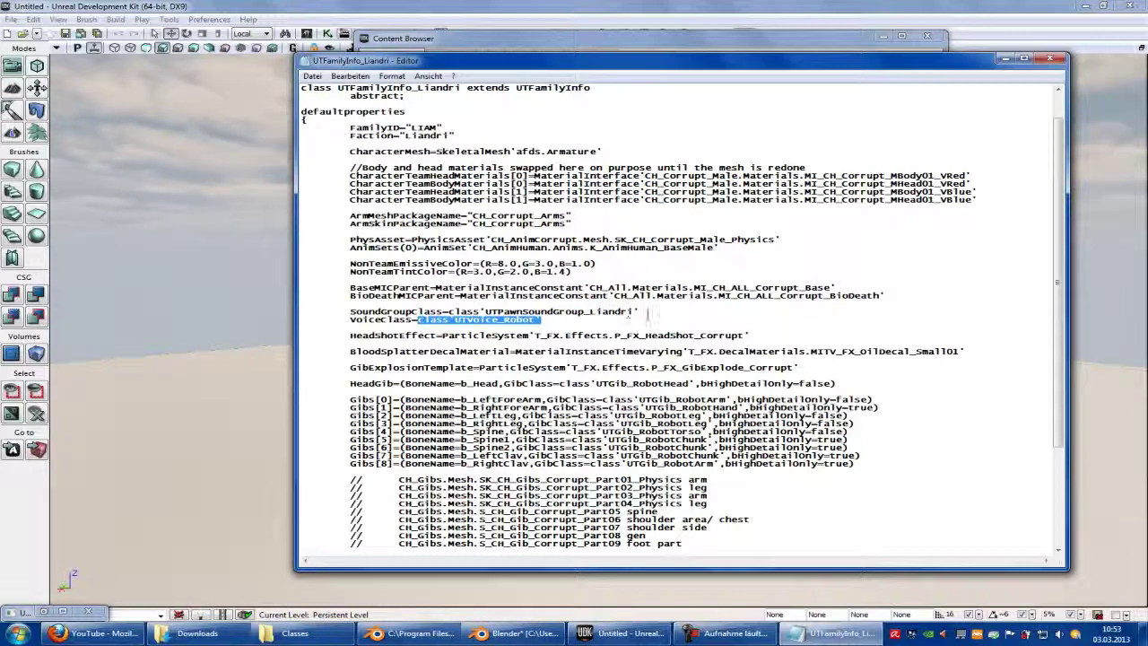
# Step: Save UTFamilyInfo_Liandri.uc and close Notepad
pyautogui.moveTo(639, 312); pyautogui.dragTo(301, 312)
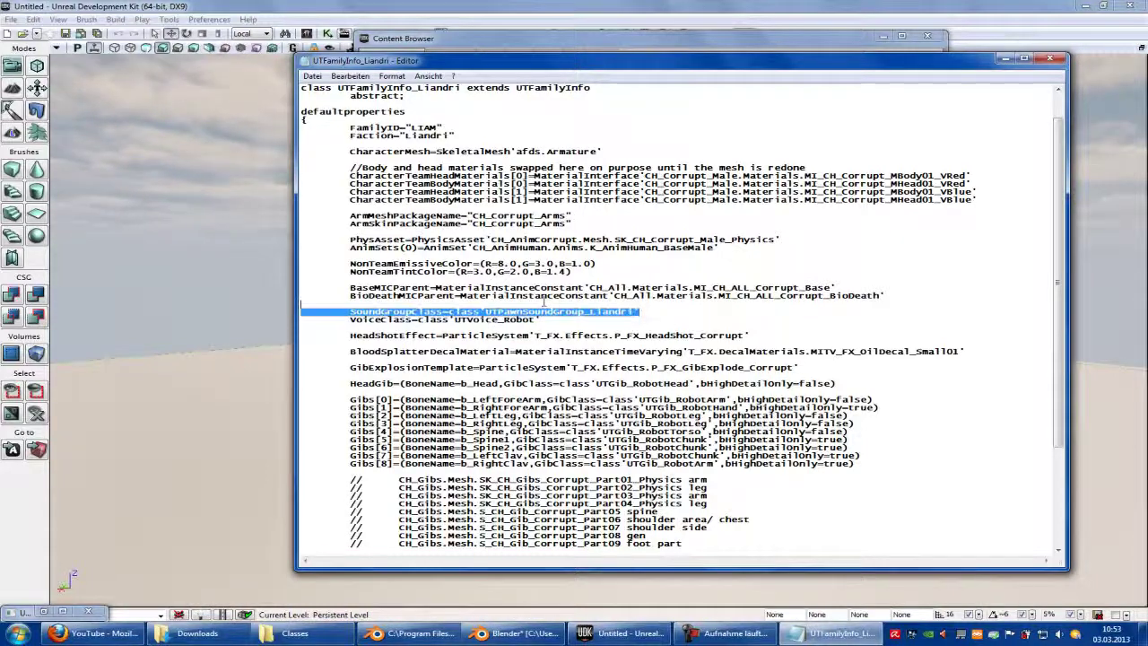
pyautogui.click(312, 75)
pyautogui.click(332, 115)
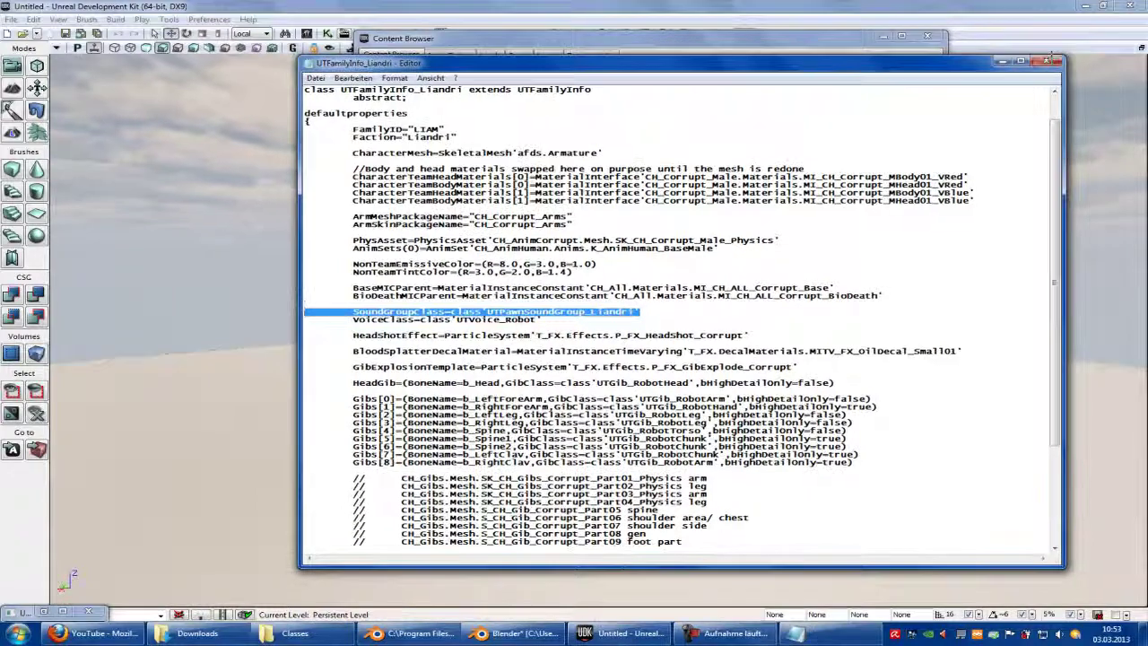
pyautogui.click(1050, 59)
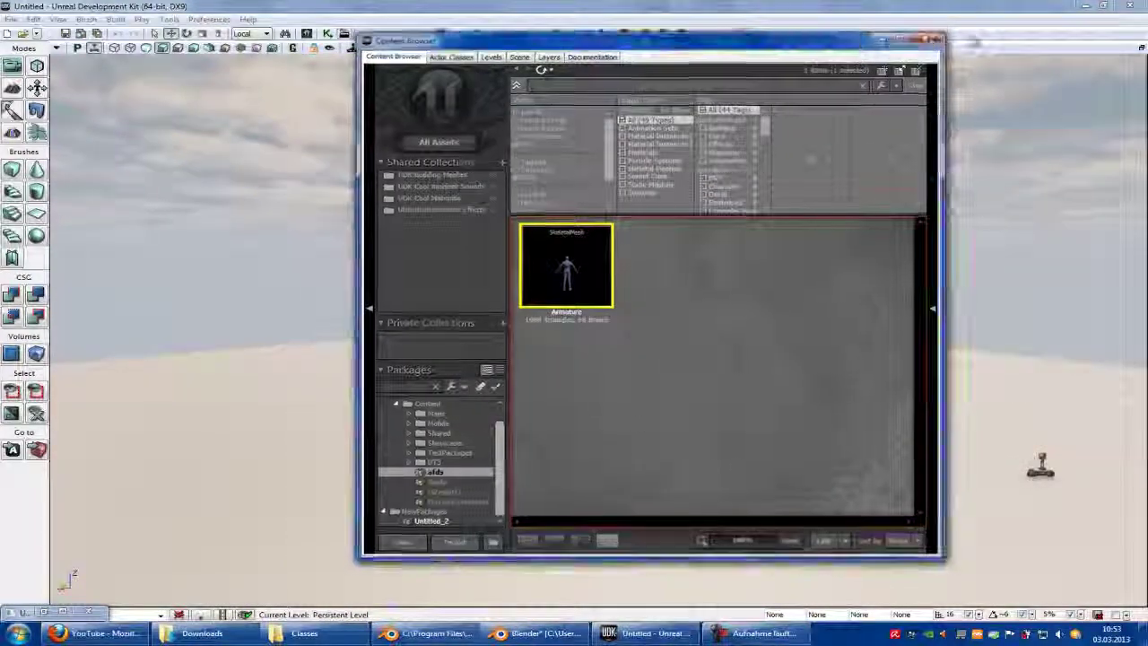
# Step: Close the Content Browser, search 'udk' in Start, and check the UDK Binaries folder
pyautogui.click(927, 36)
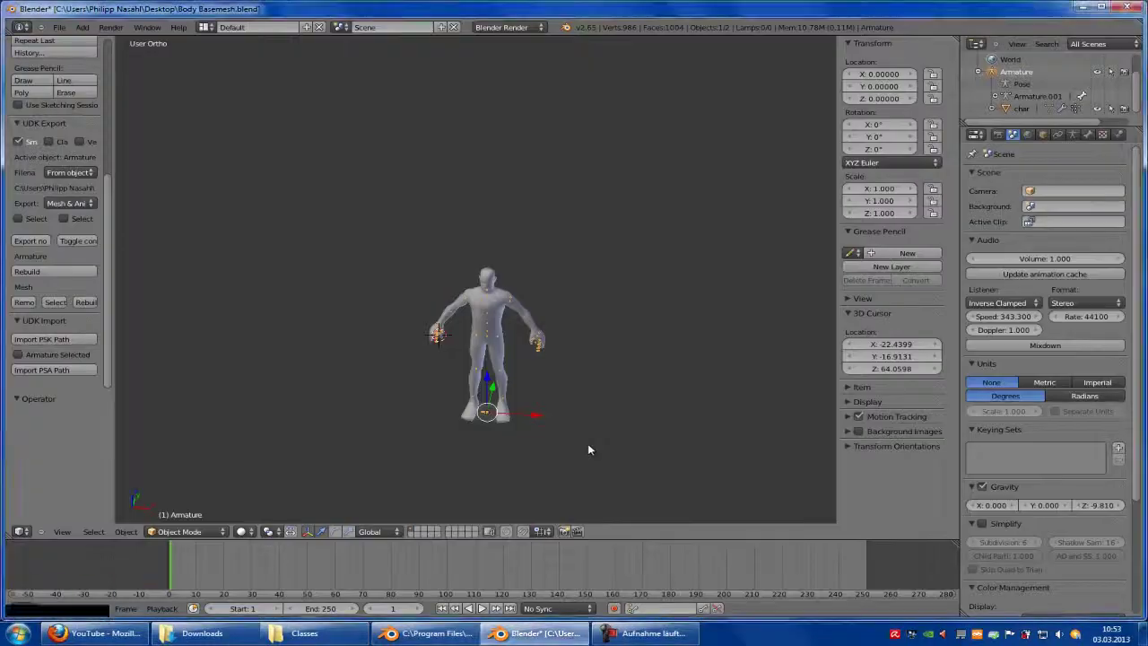
pyautogui.press('super')
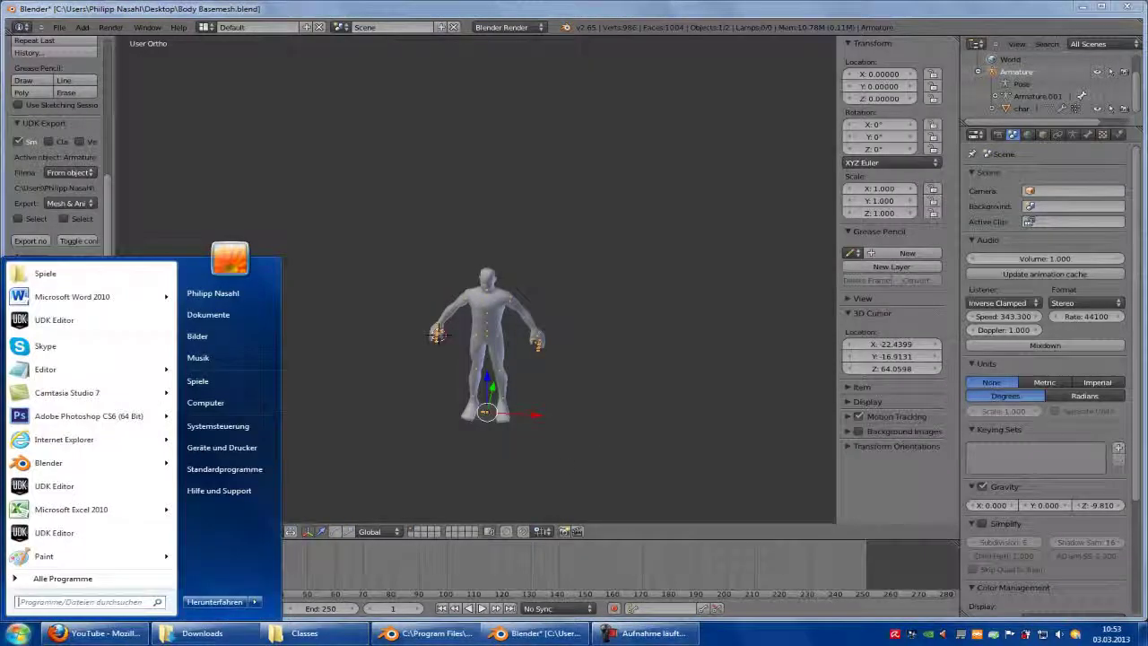
pyautogui.write('udk')
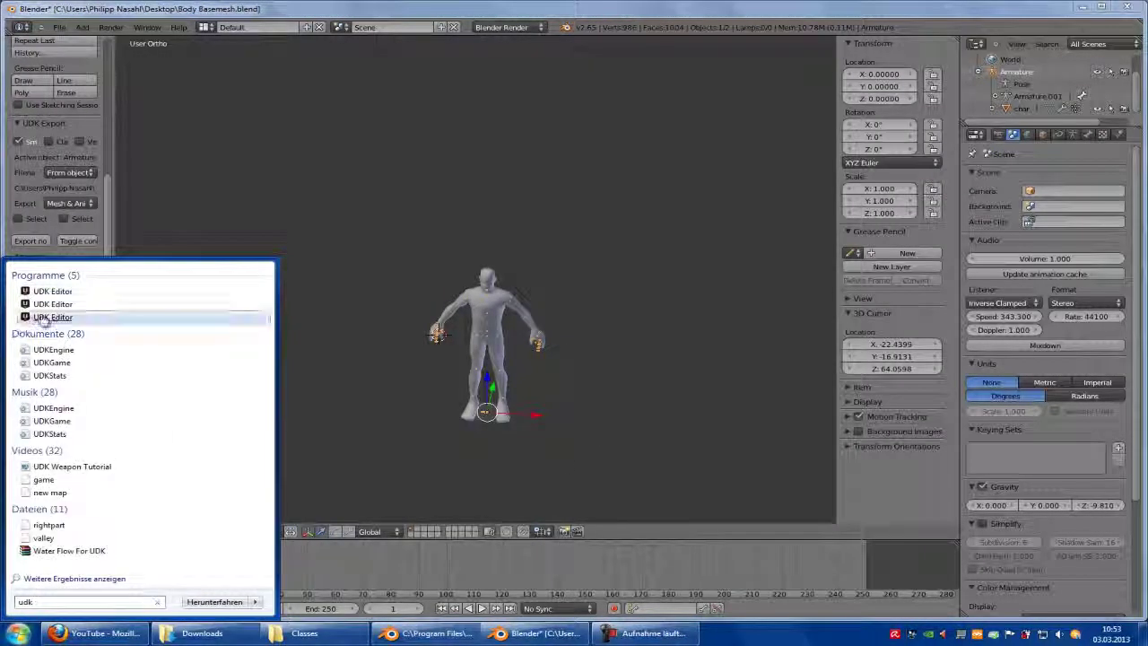
pyautogui.rightClick(41, 315)
pyautogui.click(90, 331)
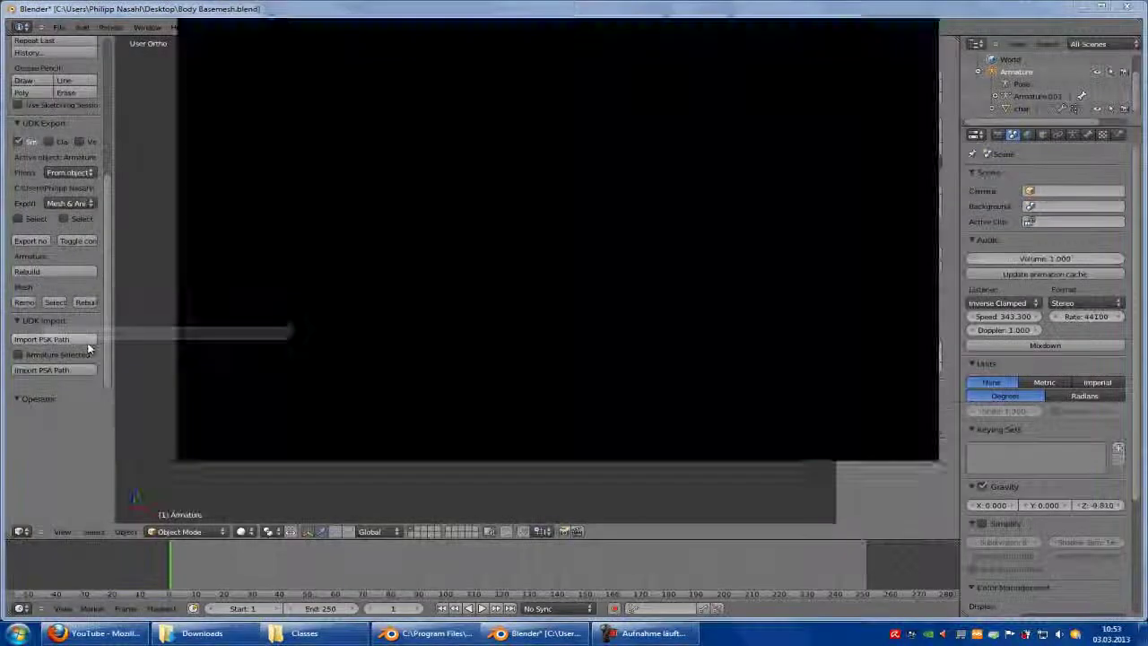
pyautogui.click(923, 22)
# Step: Search 'udk' in the Start menu again and launch UDK Editor from the third result
pyautogui.press('super')
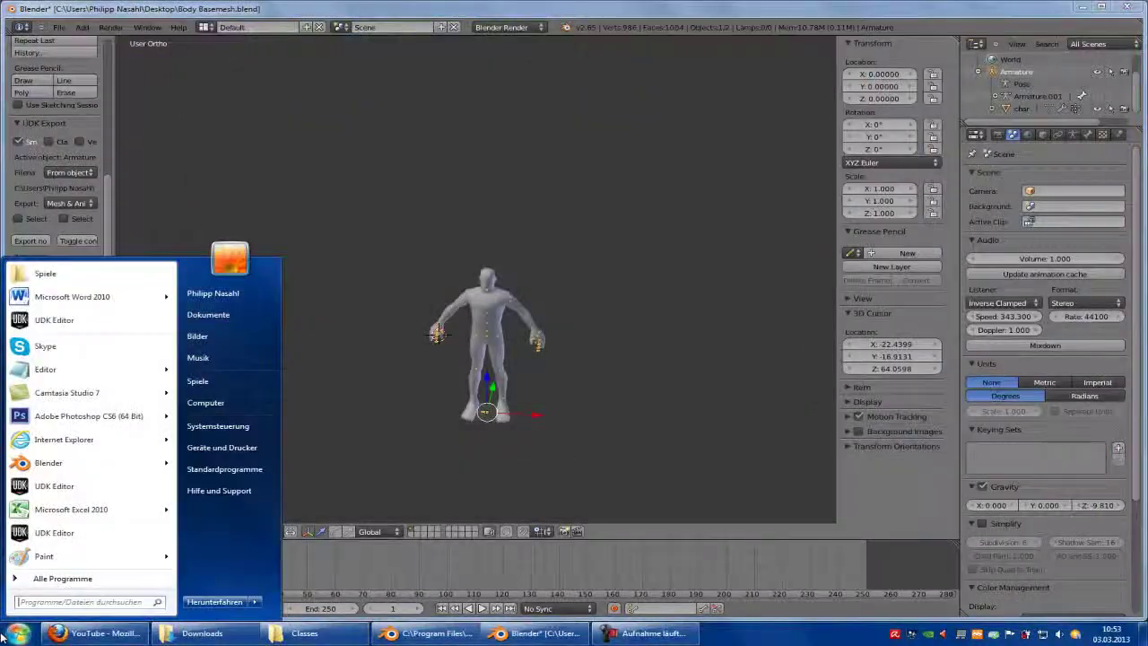
pyautogui.write('udk')
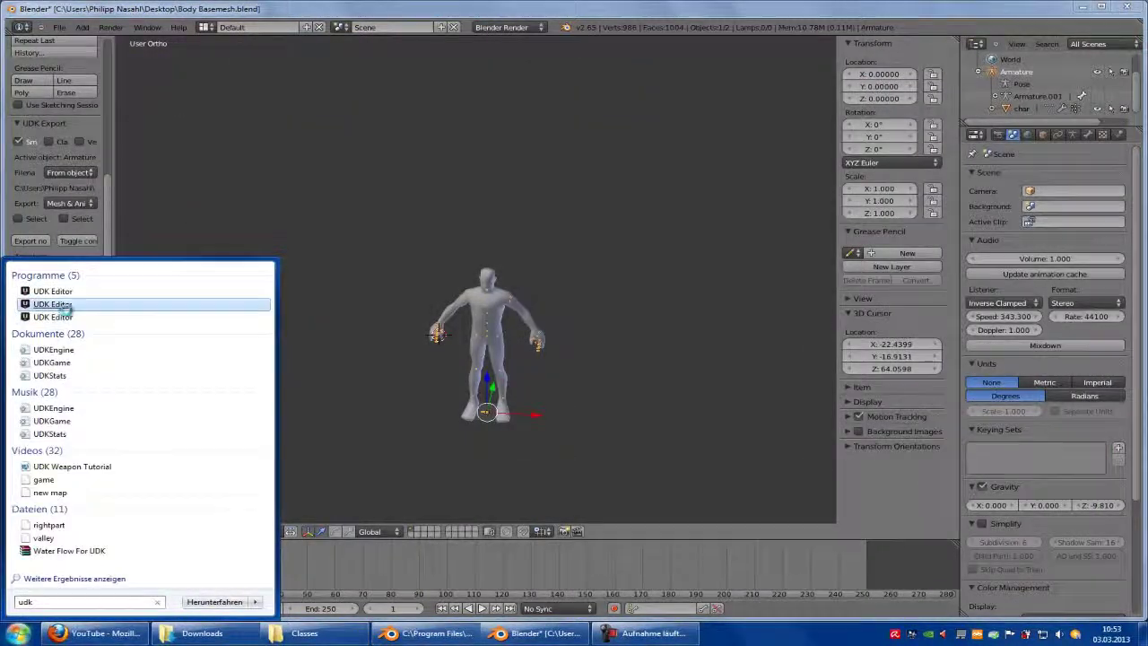
pyautogui.rightClick(45, 318)
pyautogui.press('Escape')
pyautogui.rightClick(40, 321)
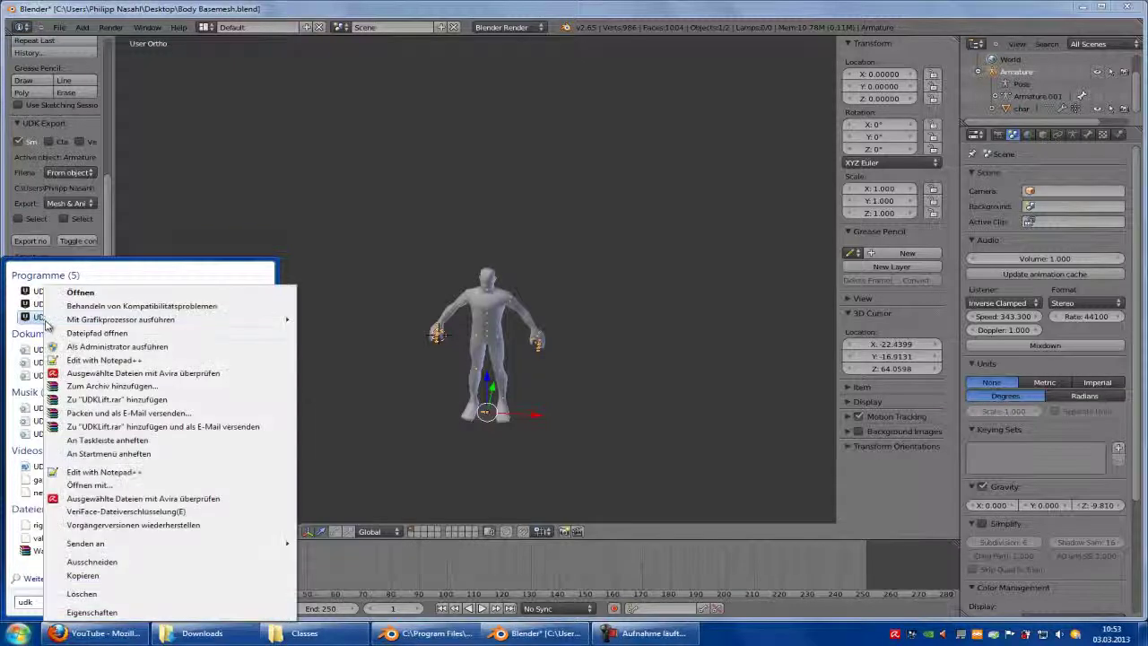
pyautogui.click(83, 348)
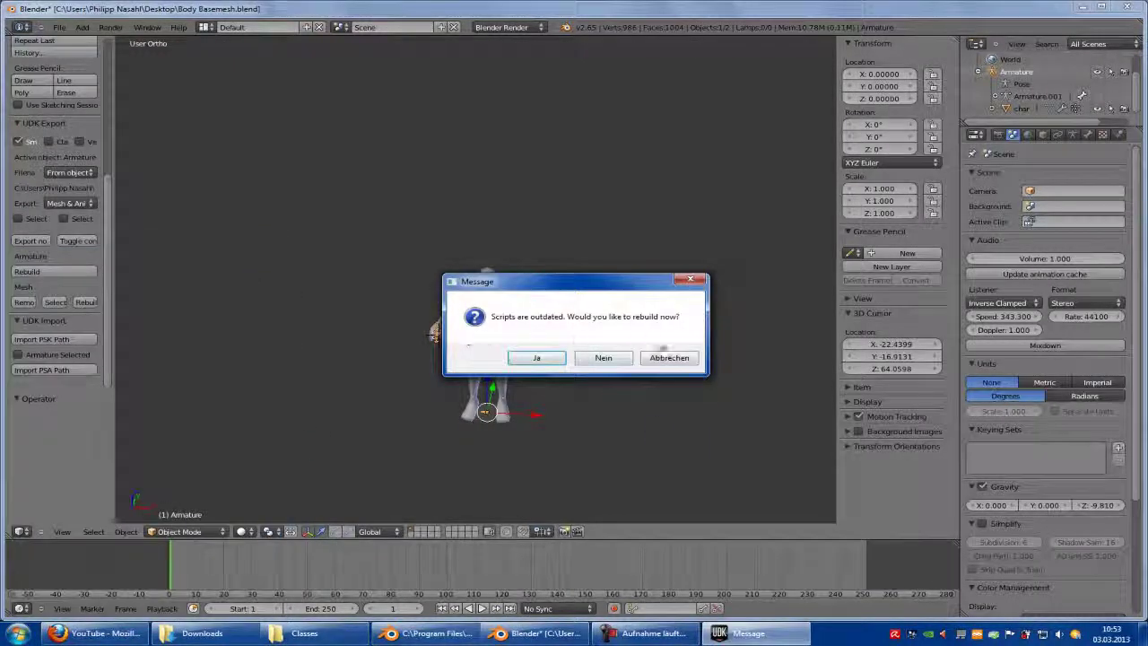
# Step: Accept rebuilding the outdated scripts and let the compile finish with 0 errors
pyautogui.click(552, 357)
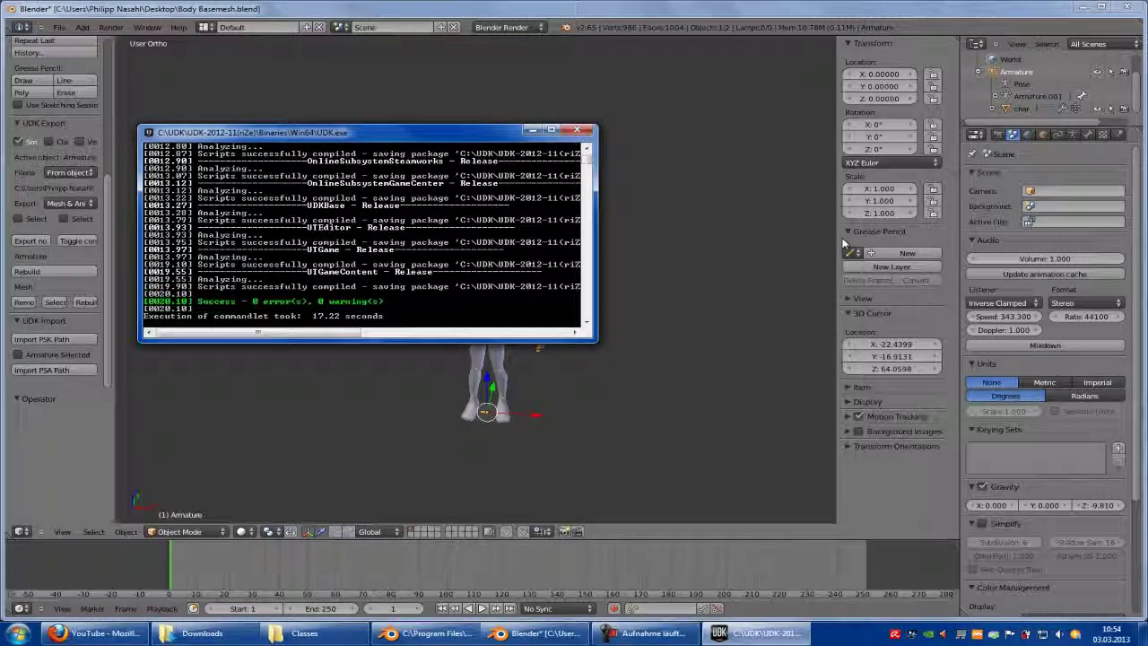
# Step: Close the compiler console and relaunch UDK Editor via a Start menu 'udk' search
pyautogui.click(576, 130)
pyautogui.click(8, 634)
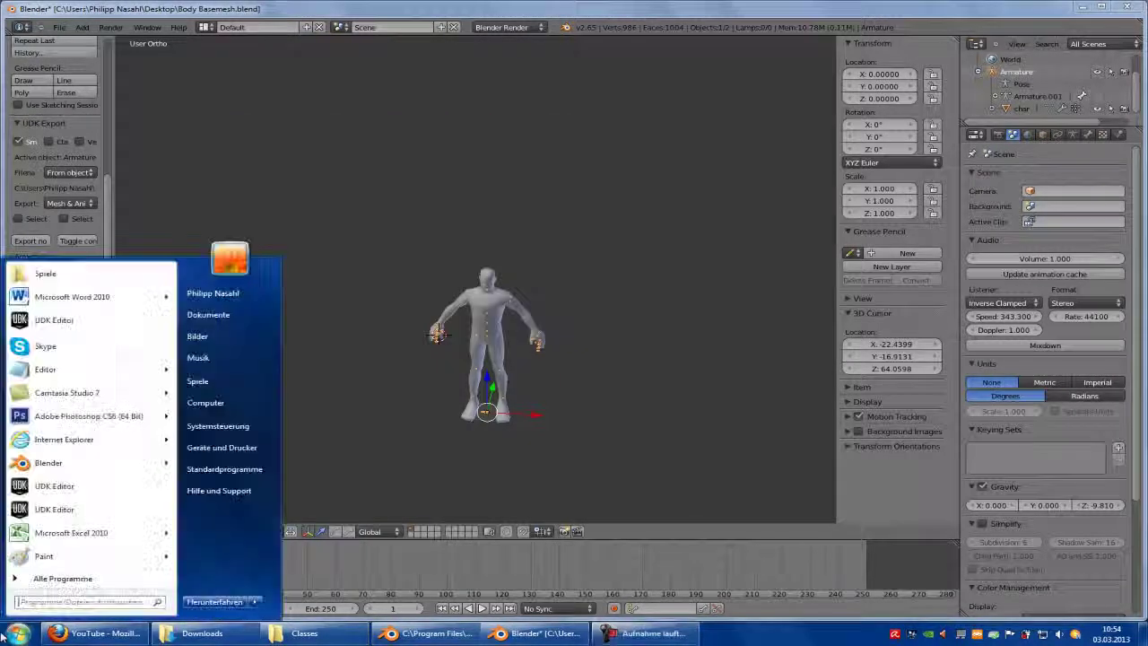
pyautogui.write('udk')
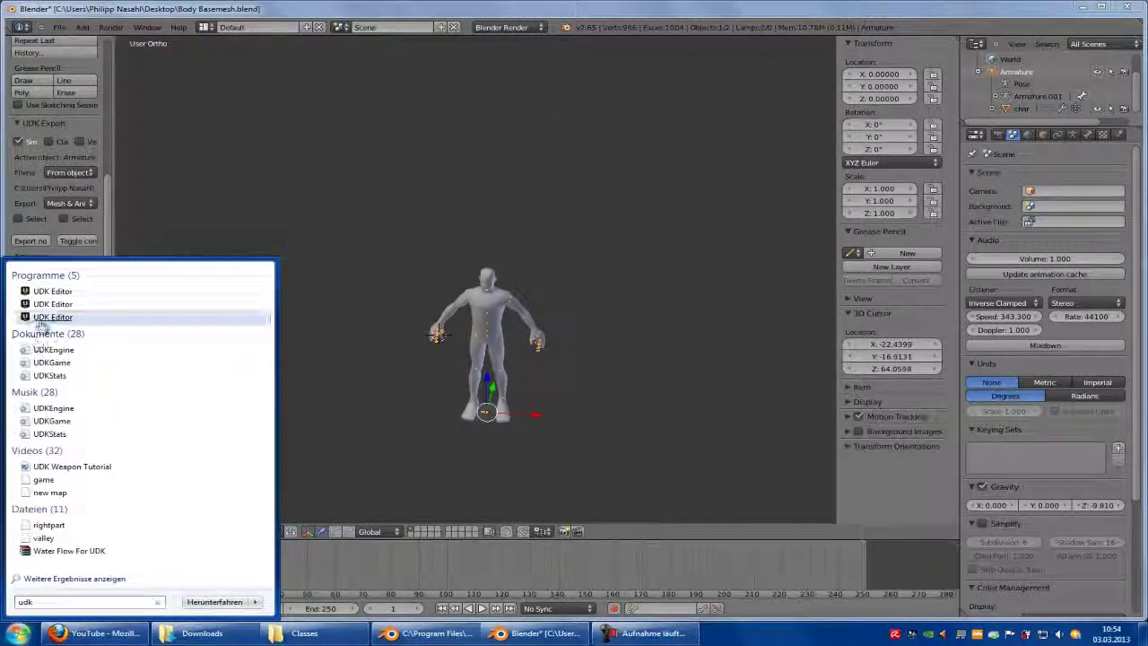
pyautogui.rightClick(41, 321)
pyautogui.click(136, 350)
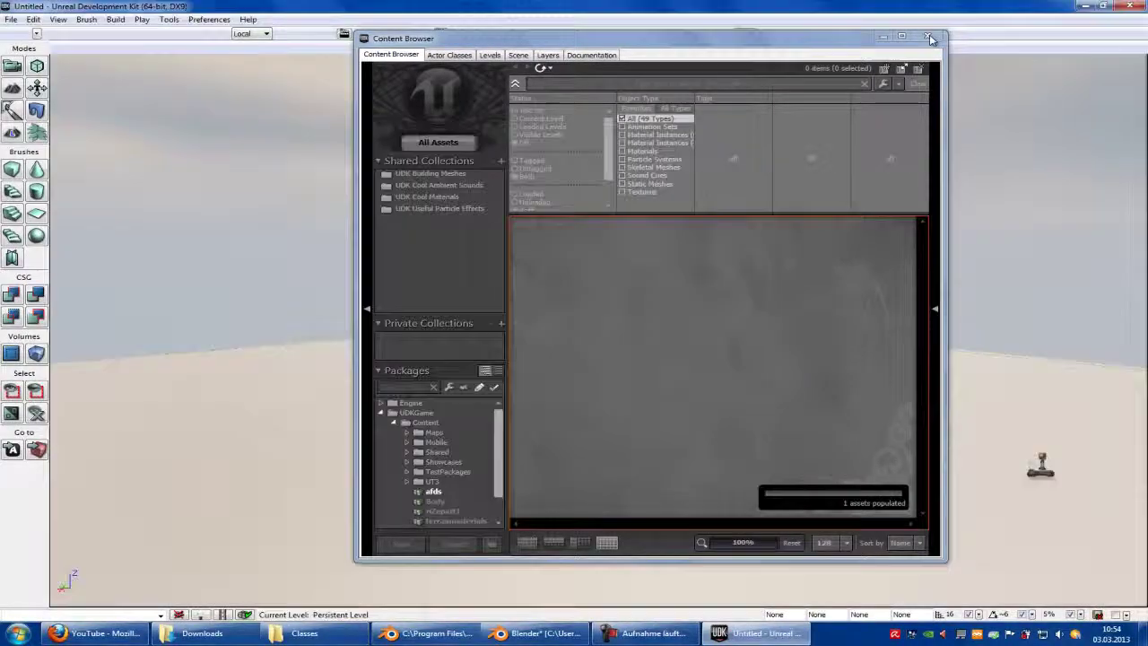
# Step: Place a UTTeamPlayerStart from the Actor Classes browser in the level, left of the cube
pyautogui.click(930, 38)
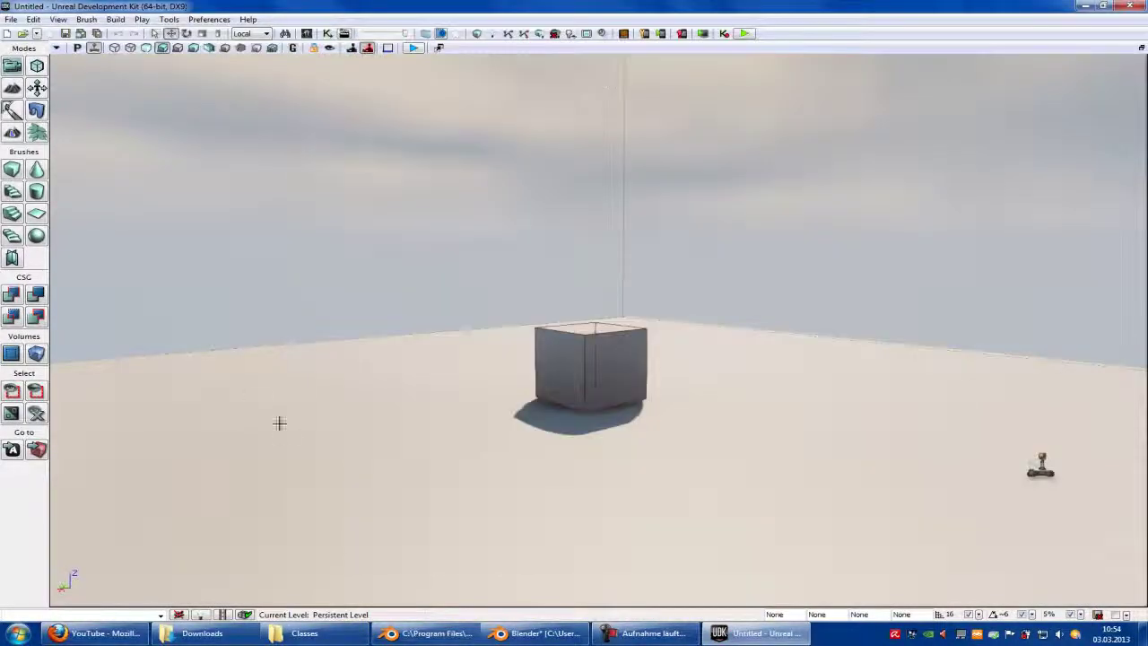
pyautogui.click(57, 19)
pyautogui.moveTo(108, 33)
pyautogui.click(350, 46)
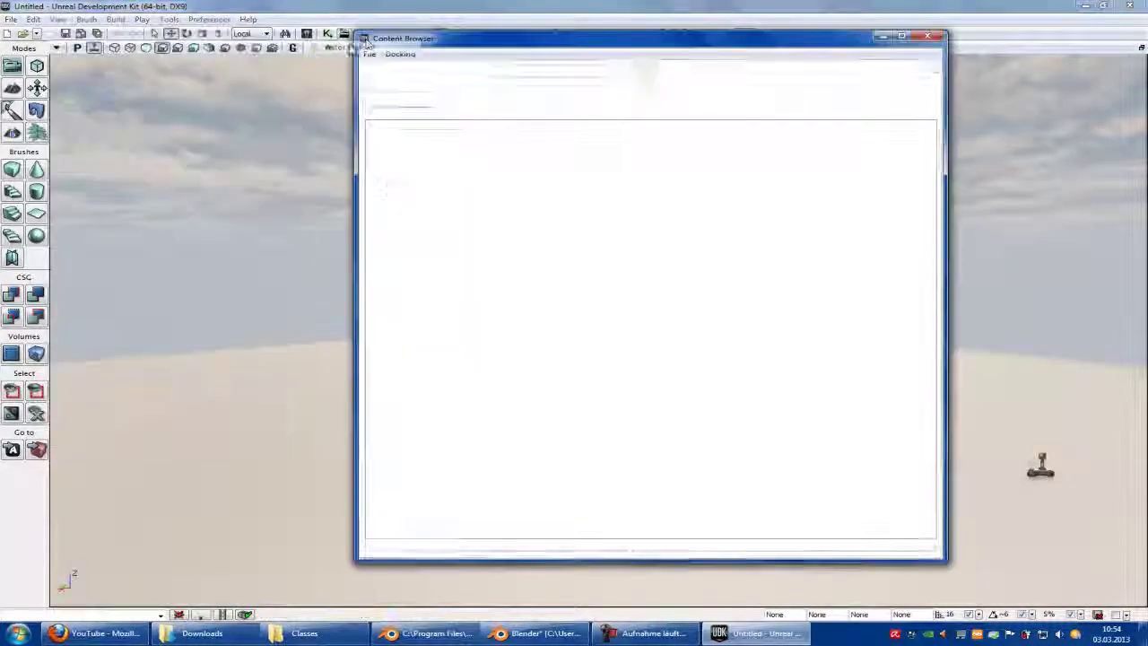
pyautogui.click(544, 180)
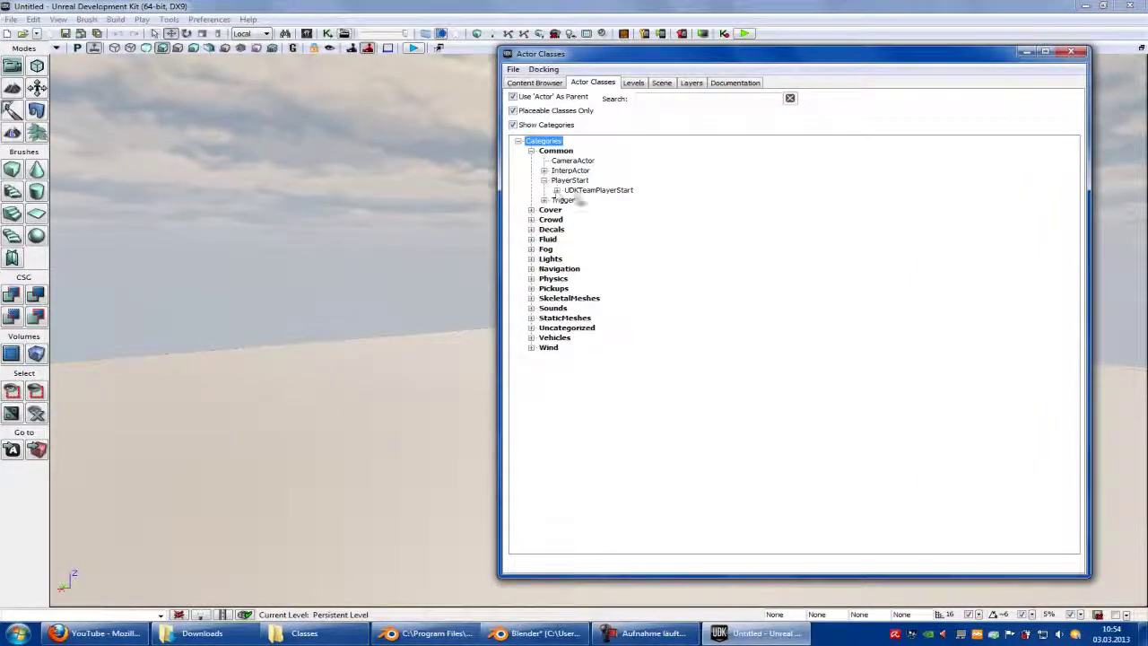
pyautogui.doubleClick(596, 190)
pyautogui.click(608, 200)
pyautogui.moveTo(372, 470); pyautogui.dragTo(350, 462)
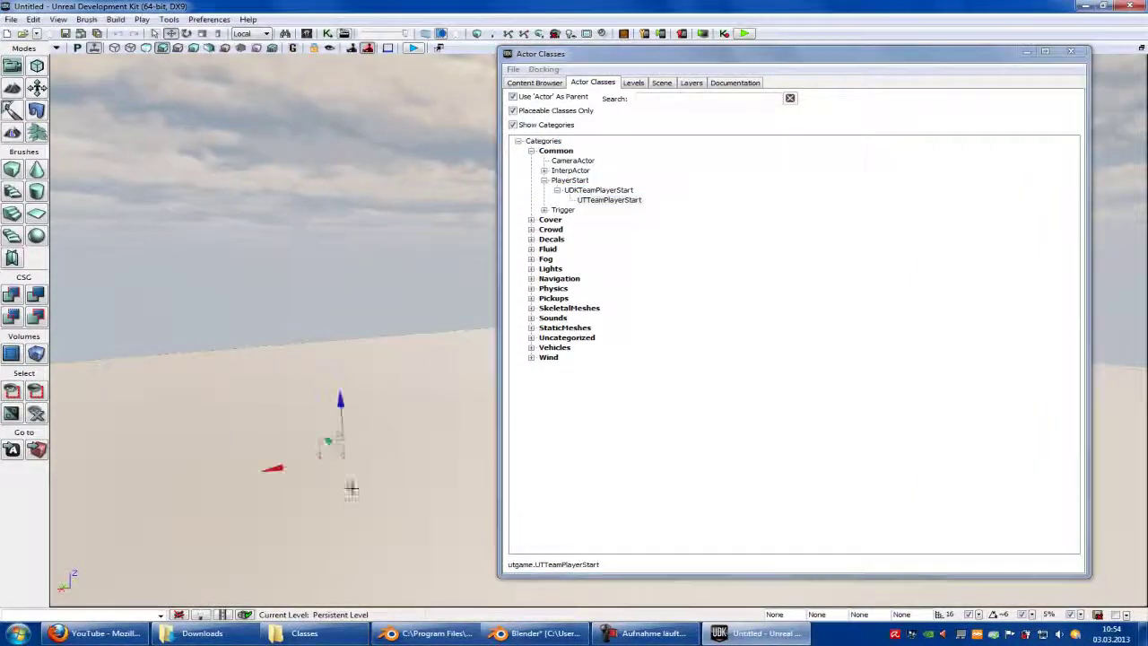
pyautogui.click(1071, 52)
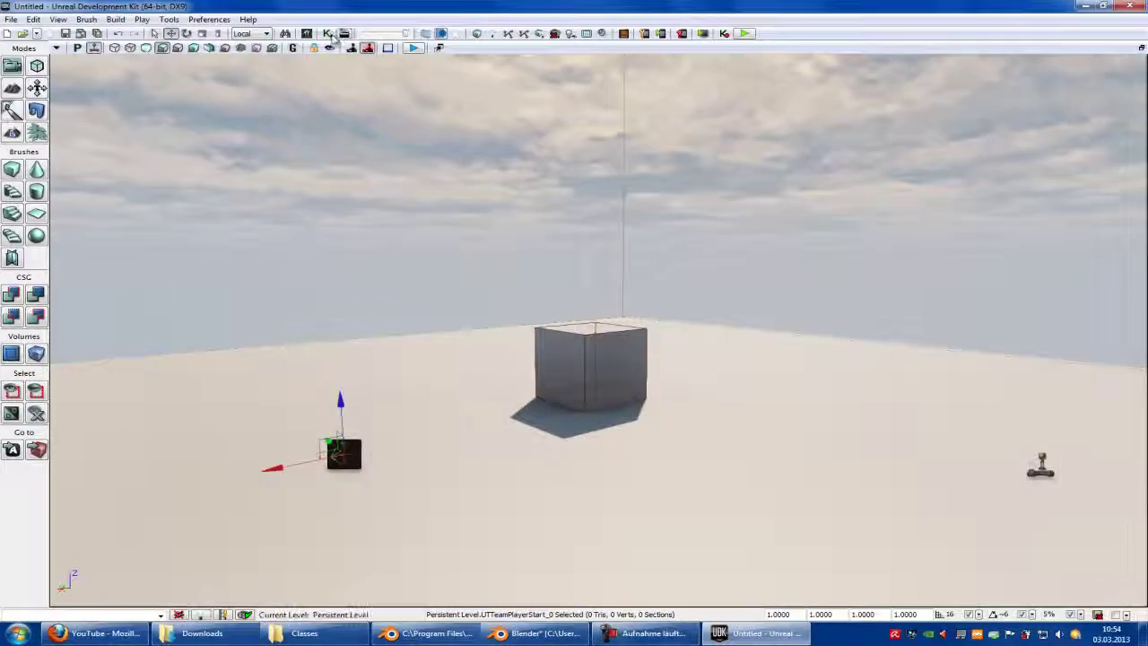
# Step: In Kismet, add a UTTeamPlayerStart_0 object variable and an Actor Factory with Spawn Point linked to it
pyautogui.click(328, 33)
pyautogui.rightClick(425, 325)
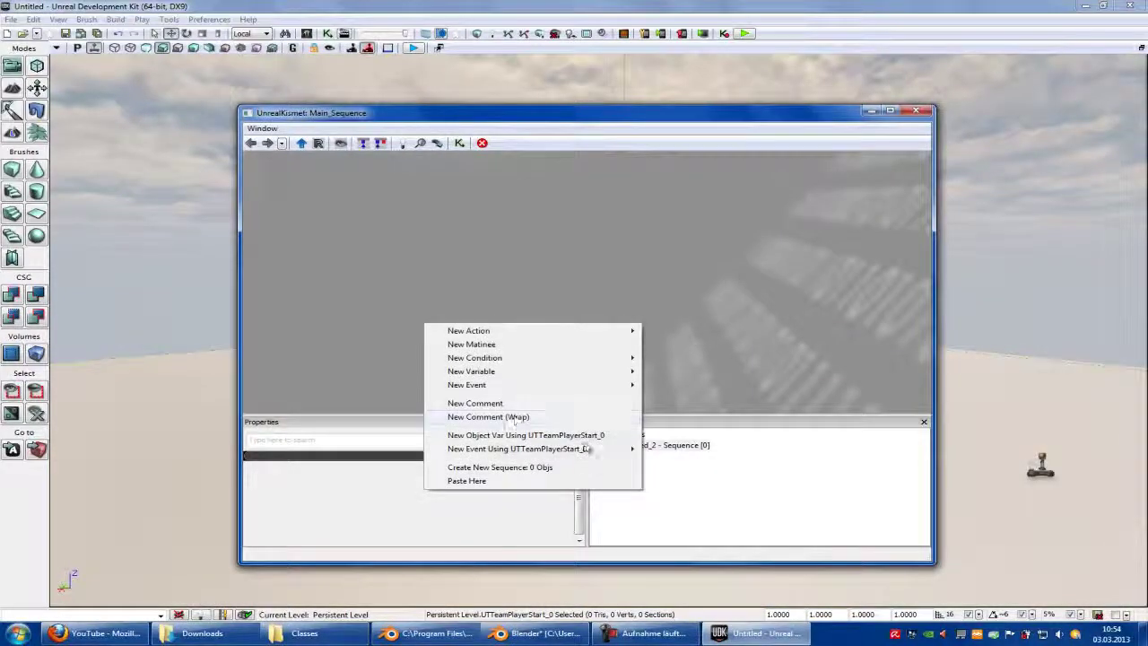
pyautogui.click(556, 434)
pyautogui.rightClick(501, 247)
pyautogui.moveTo(552, 252)
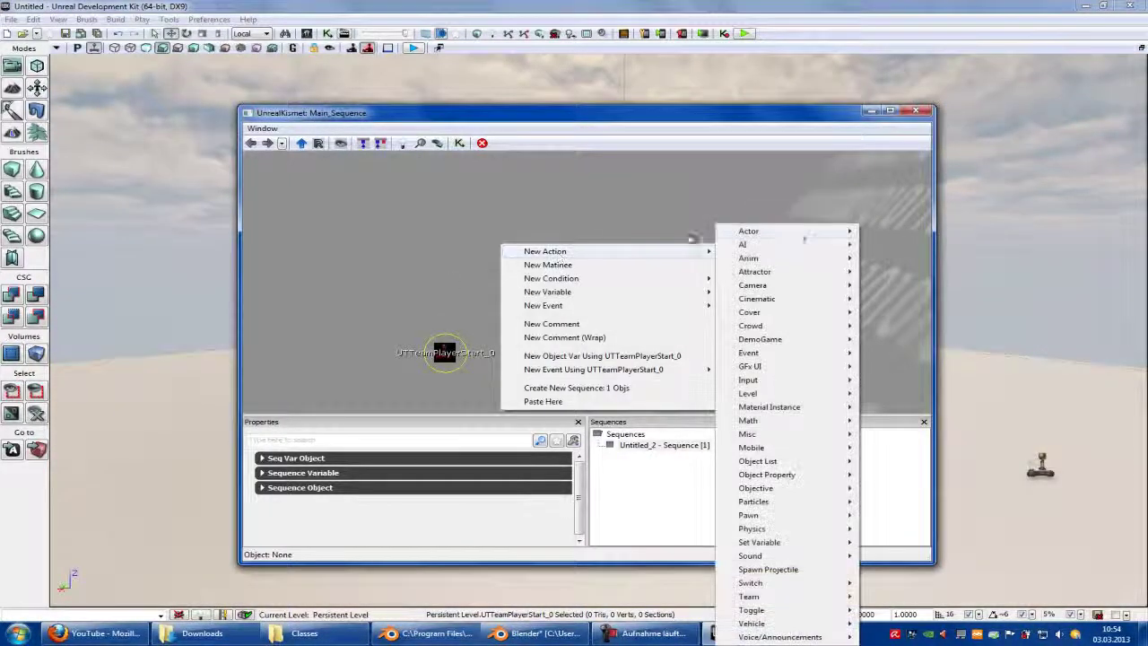
pyautogui.moveTo(822, 236)
pyautogui.click(903, 231)
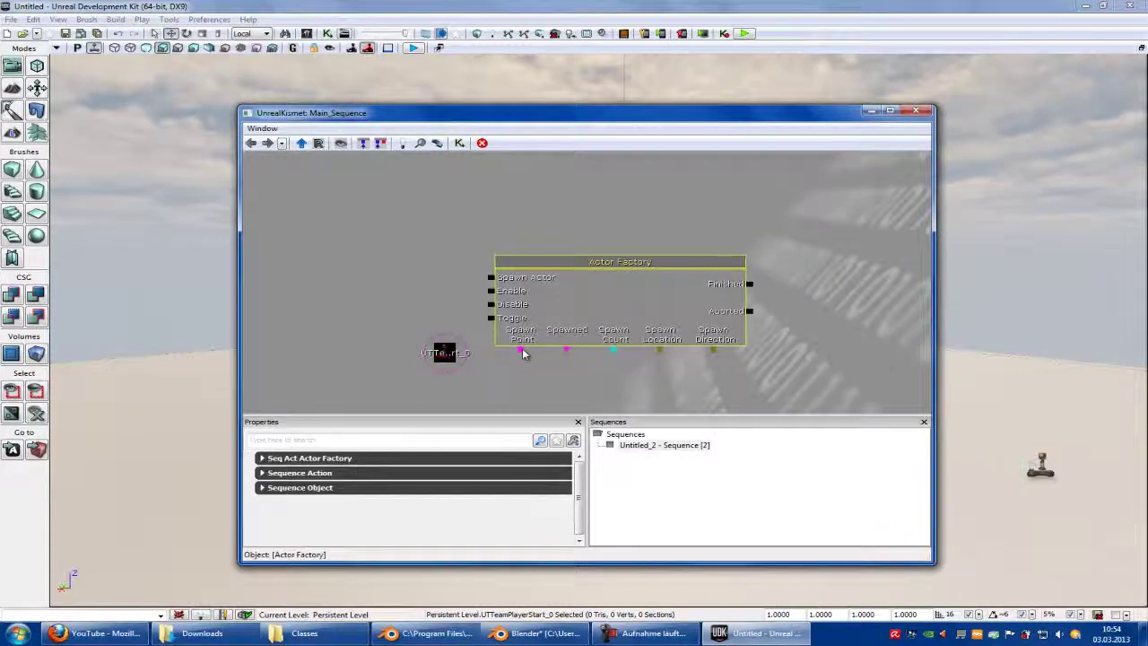
pyautogui.moveTo(522, 350); pyautogui.dragTo(457, 352)
# Step: Add a Level Loaded event wired to Spawn Actor and expand the Actor Factory's properties
pyautogui.rightClick(329, 233)
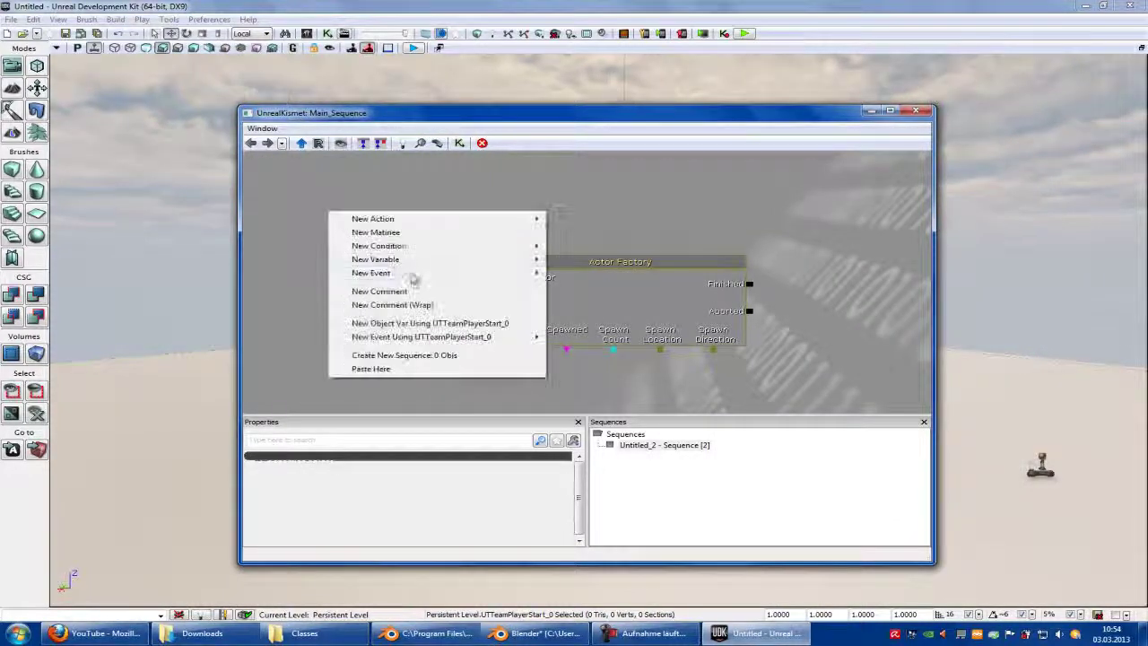
pyautogui.moveTo(435, 274)
pyautogui.click(627, 382)
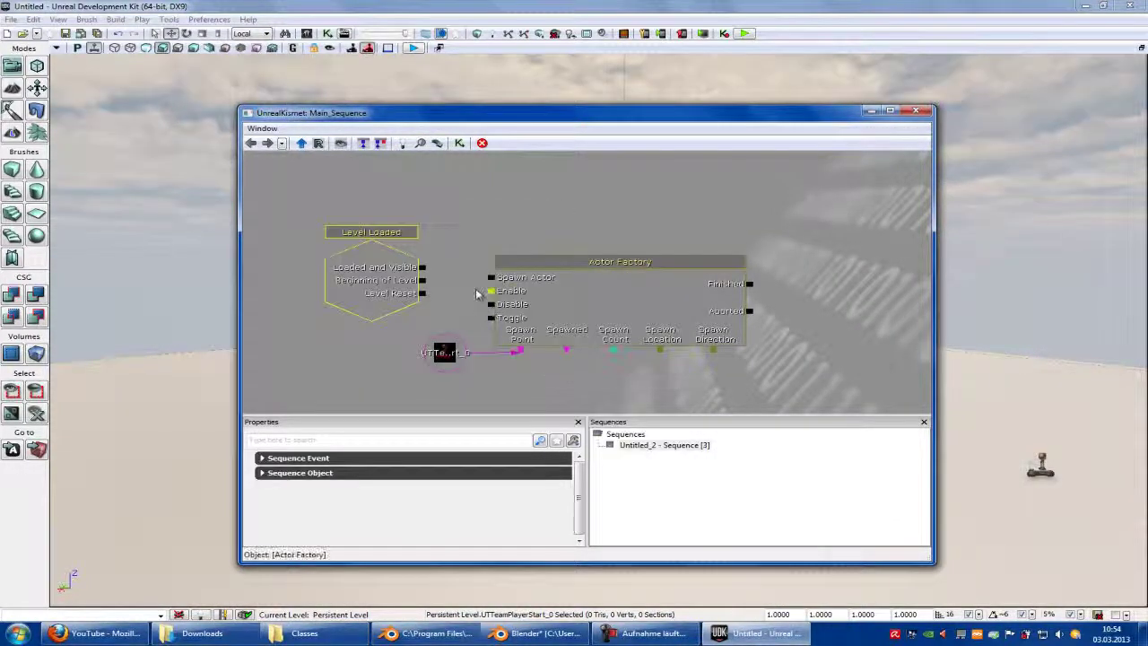
pyautogui.moveTo(489, 278); pyautogui.dragTo(422, 267)
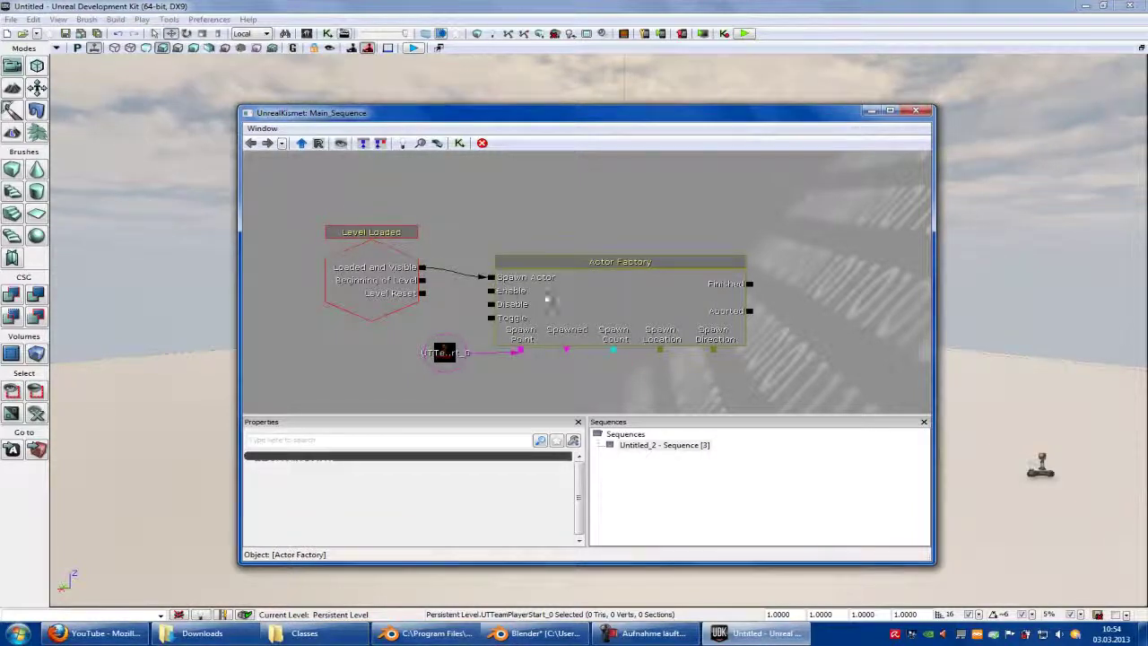
pyautogui.click(580, 306)
pyautogui.click(287, 459)
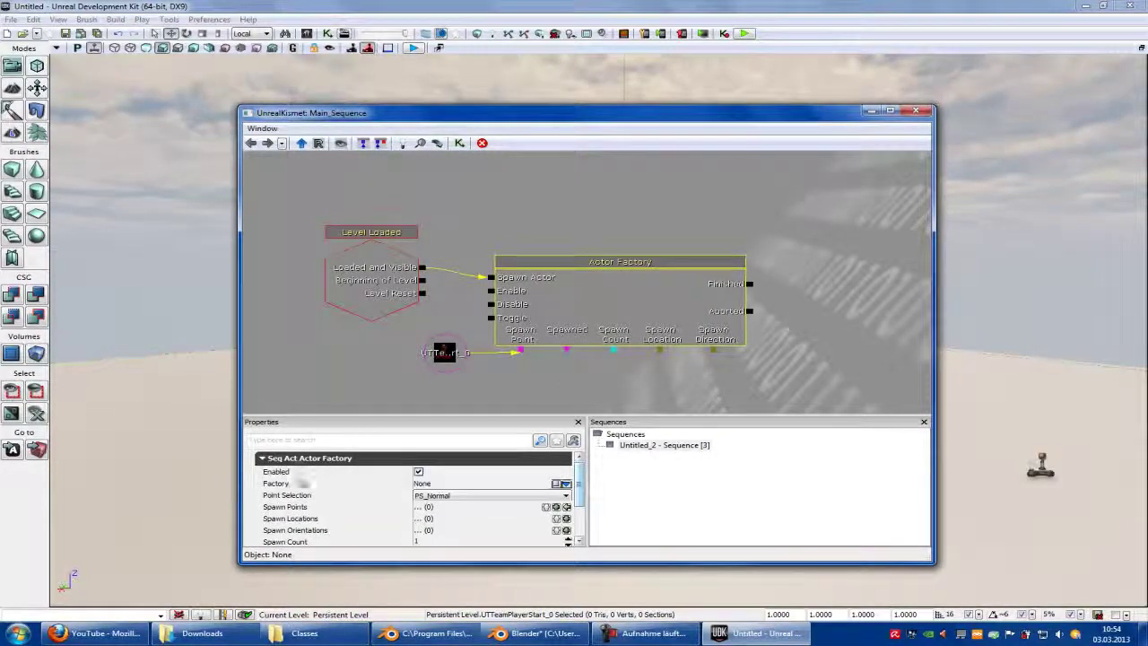
# Step: Set the Actor Factory's factory to UTActorFactoryAI and expand its settings
pyautogui.click(566, 485)
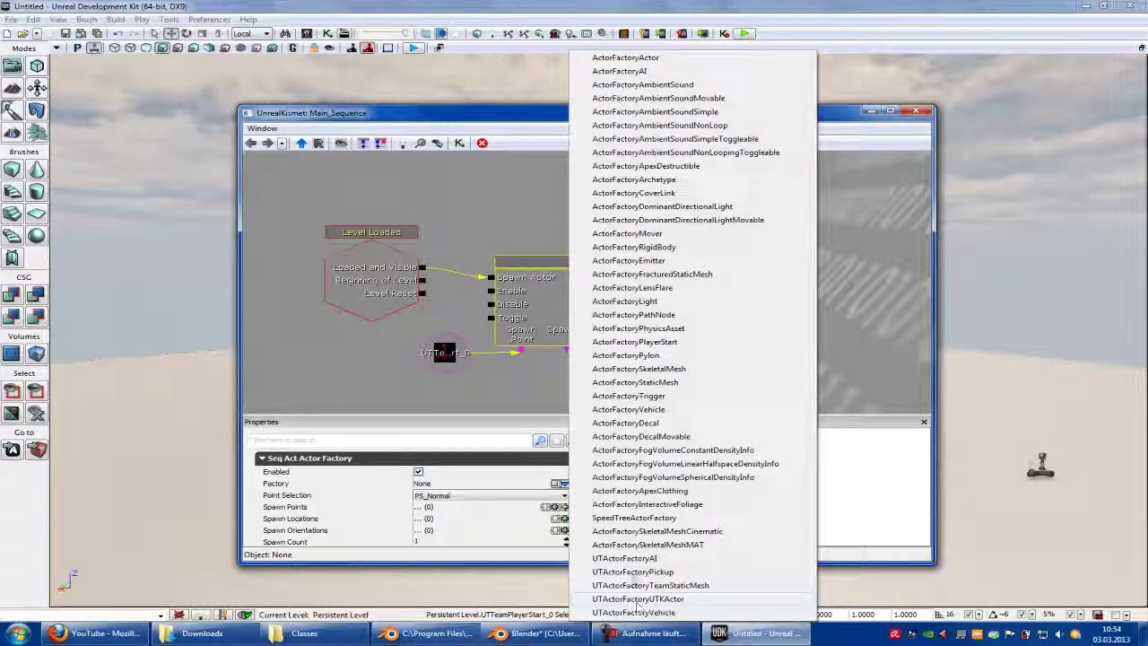
pyautogui.click(626, 559)
pyautogui.click(268, 485)
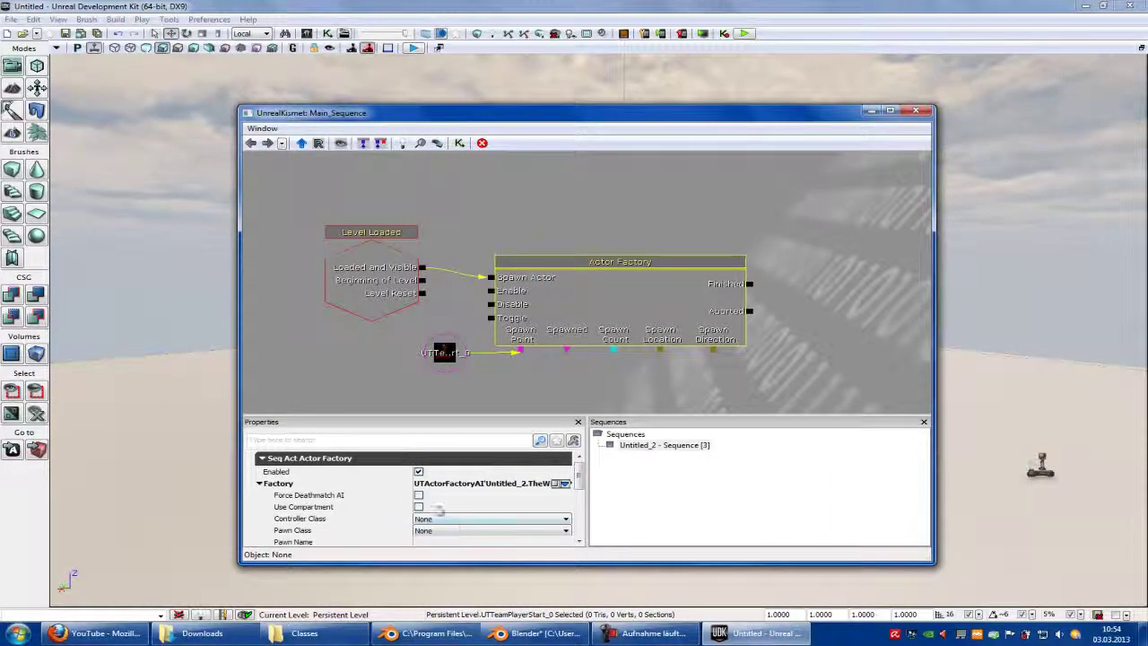
# Step: Set the factory's Pawn Class to UTVehicle_Cicada_Content and close the Kismet editor
pyautogui.scroll(-1, 436, 488)
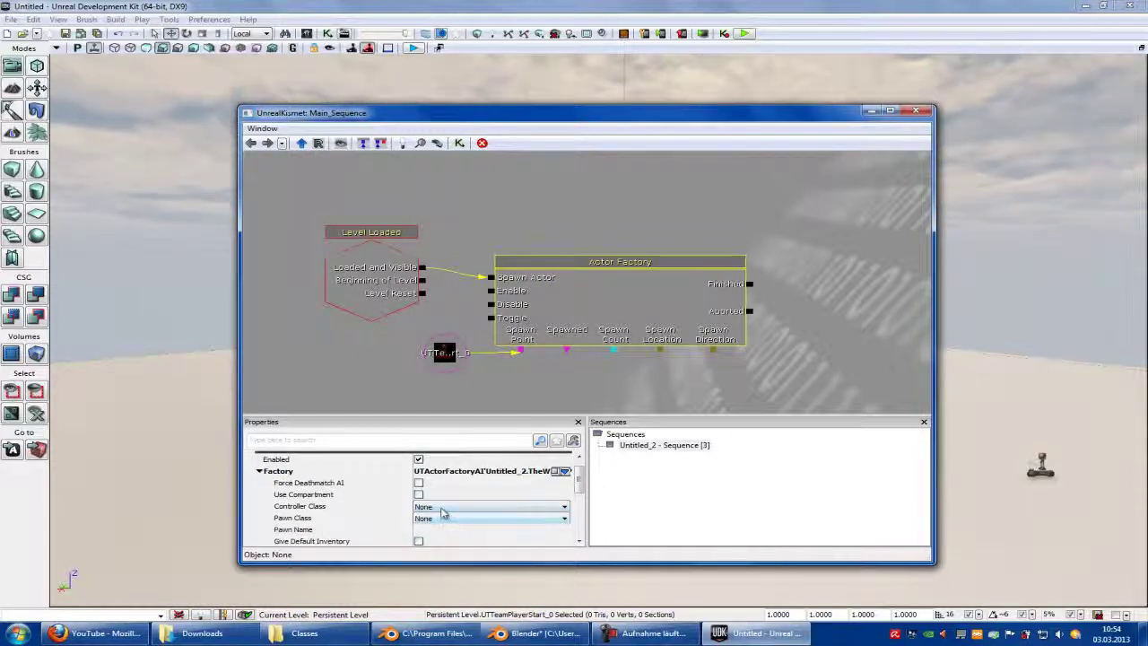
pyautogui.click(441, 509)
pyautogui.click(497, 508)
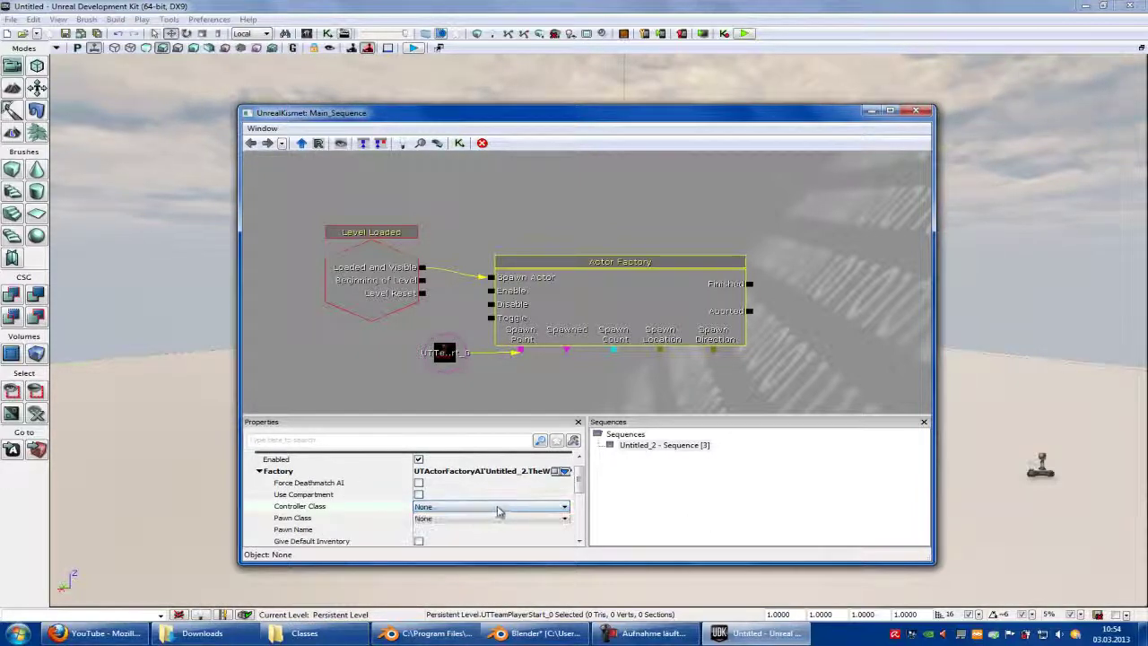
pyautogui.click(453, 519)
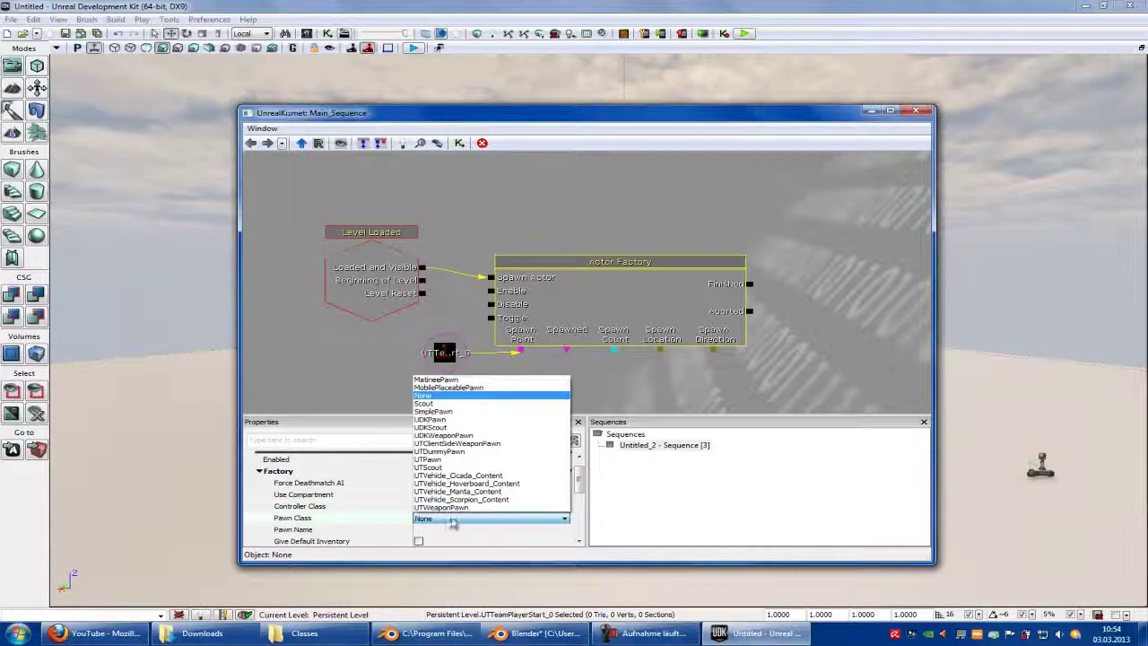
pyautogui.click(440, 459)
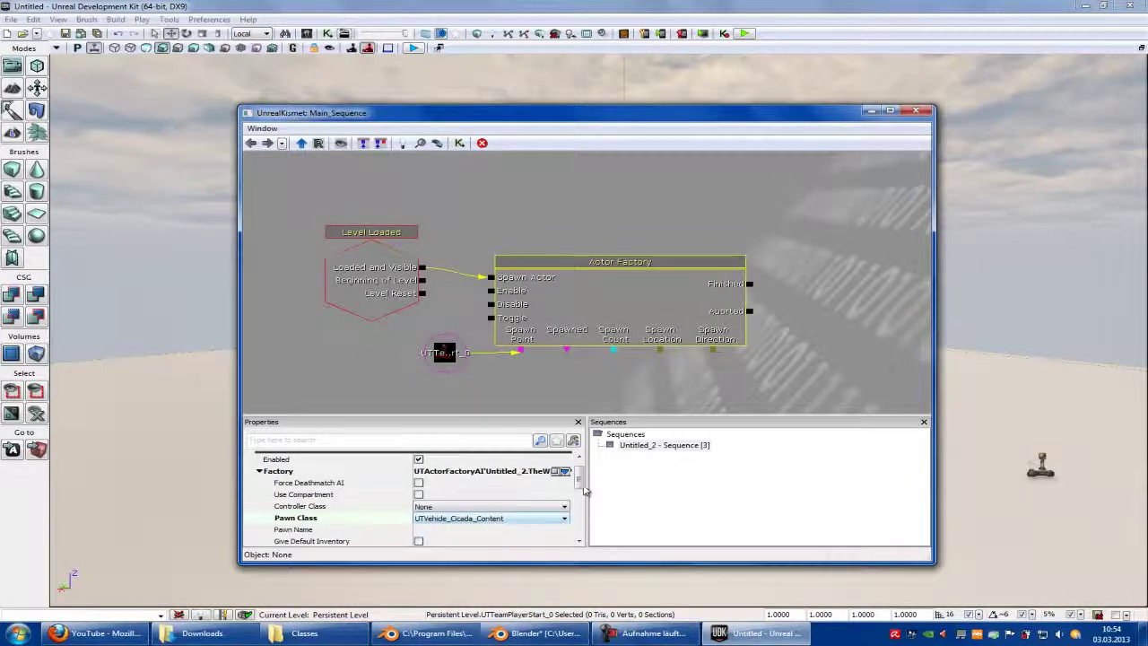
pyautogui.moveTo(578, 489); pyautogui.dragTo(580, 516)
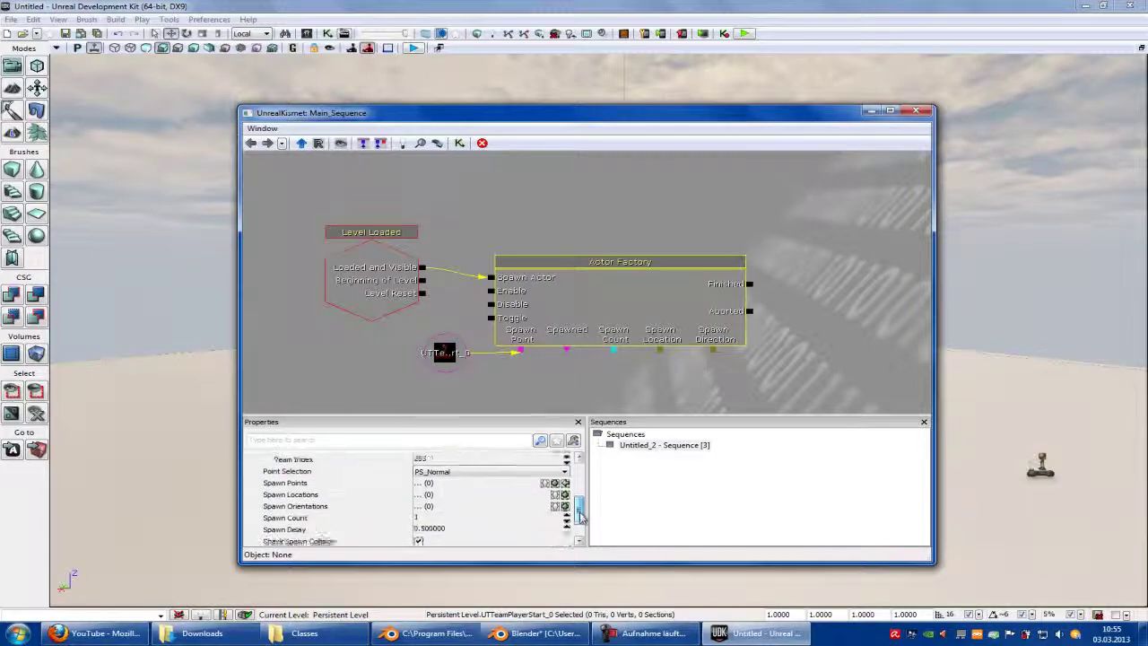
pyautogui.click(914, 110)
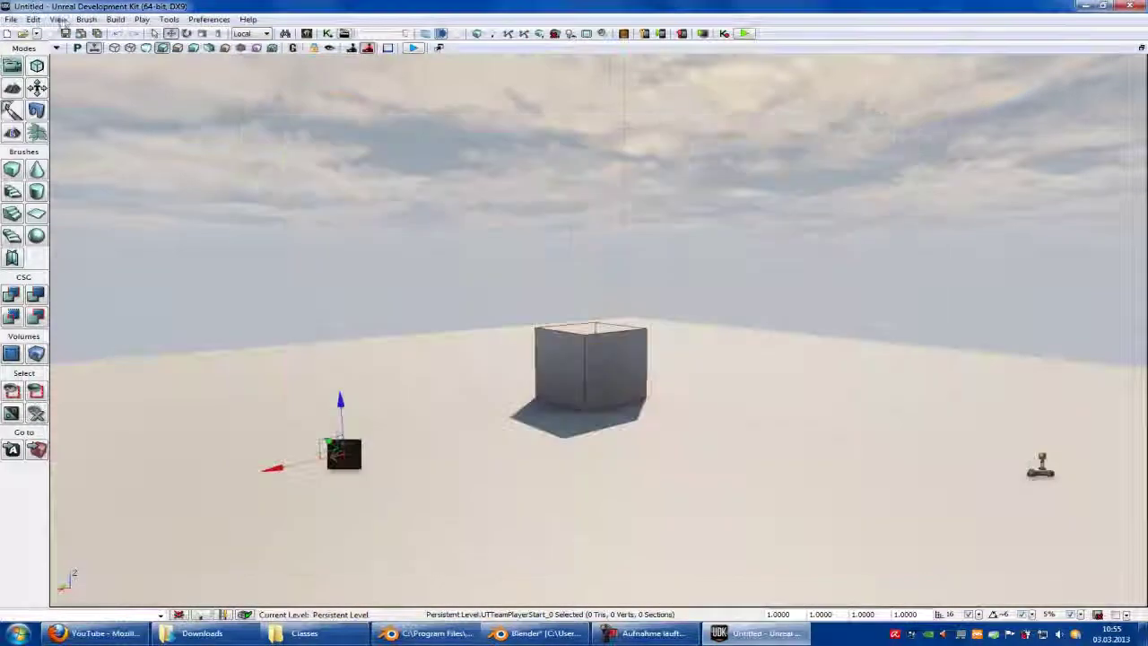
# Step: Set the World Properties' Default Game Type to UTDeathmatch
pyautogui.click(58, 18)
pyautogui.click(103, 78)
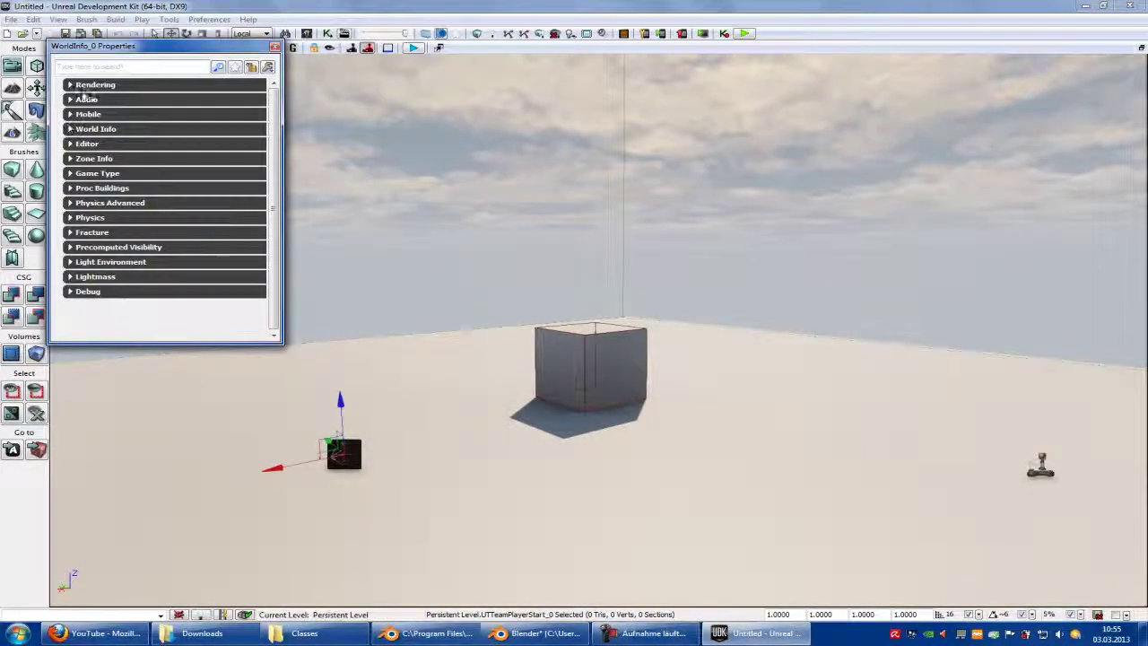
pyautogui.click(80, 173)
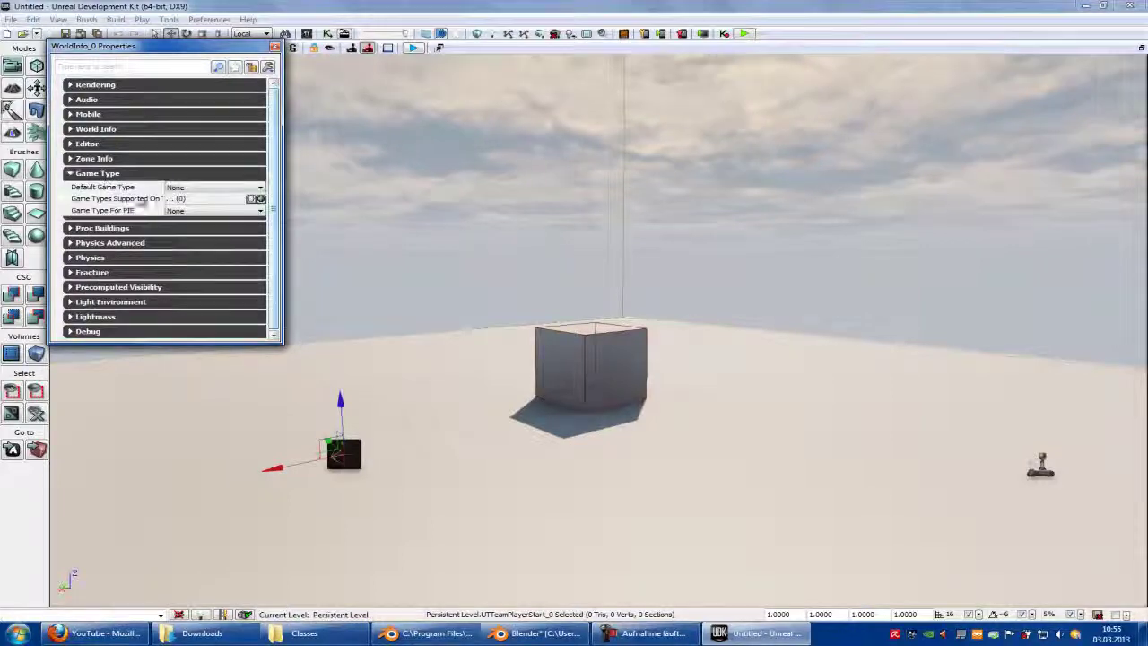
pyautogui.click(201, 187)
pyautogui.click(190, 278)
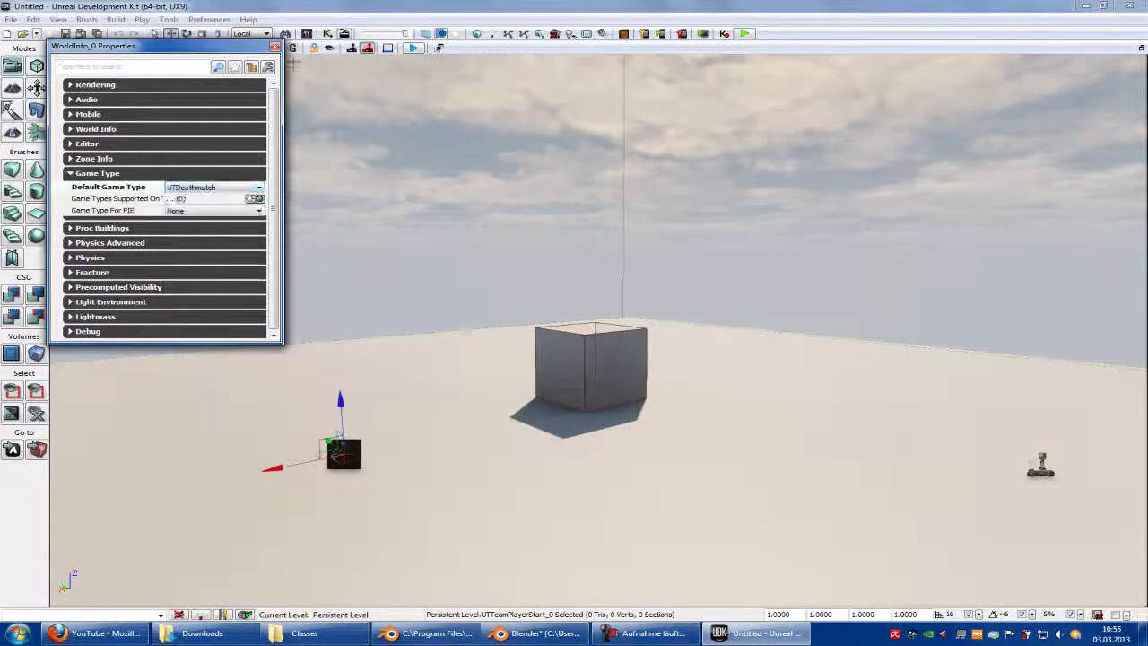
pyautogui.click(274, 46)
# Step: Browse UT3 > Characters > CH_LIAM and open SK_CH_LIAM_Cathode in the AnimSet Editor
pyautogui.click(307, 33)
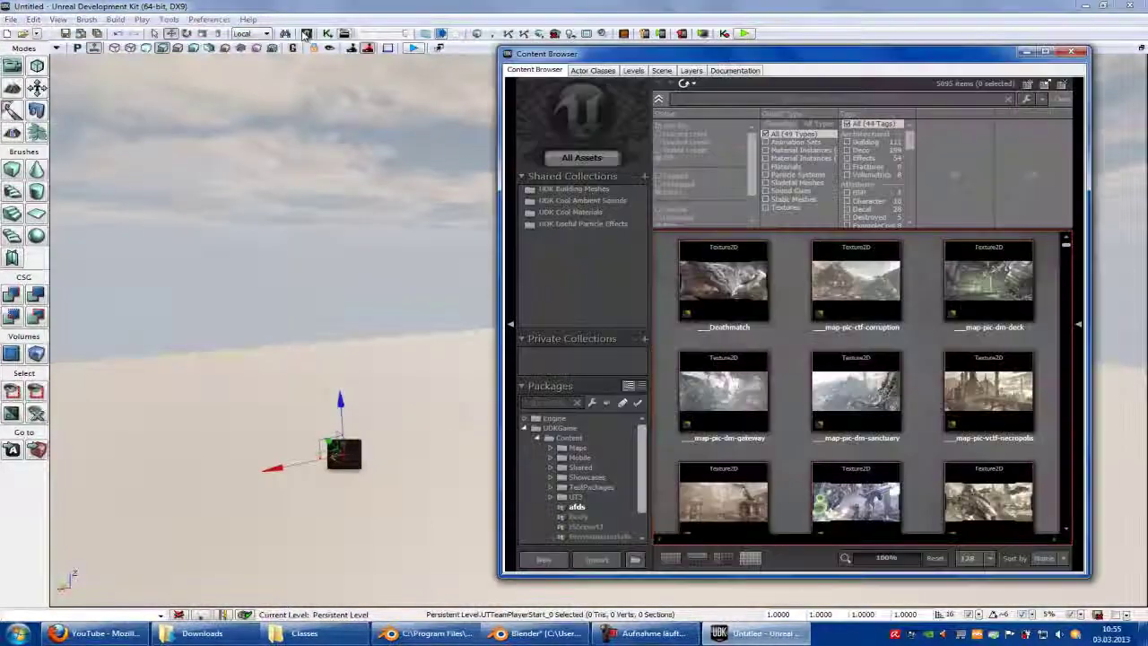
pyautogui.moveTo(628, 54); pyautogui.dragTo(525, 64)
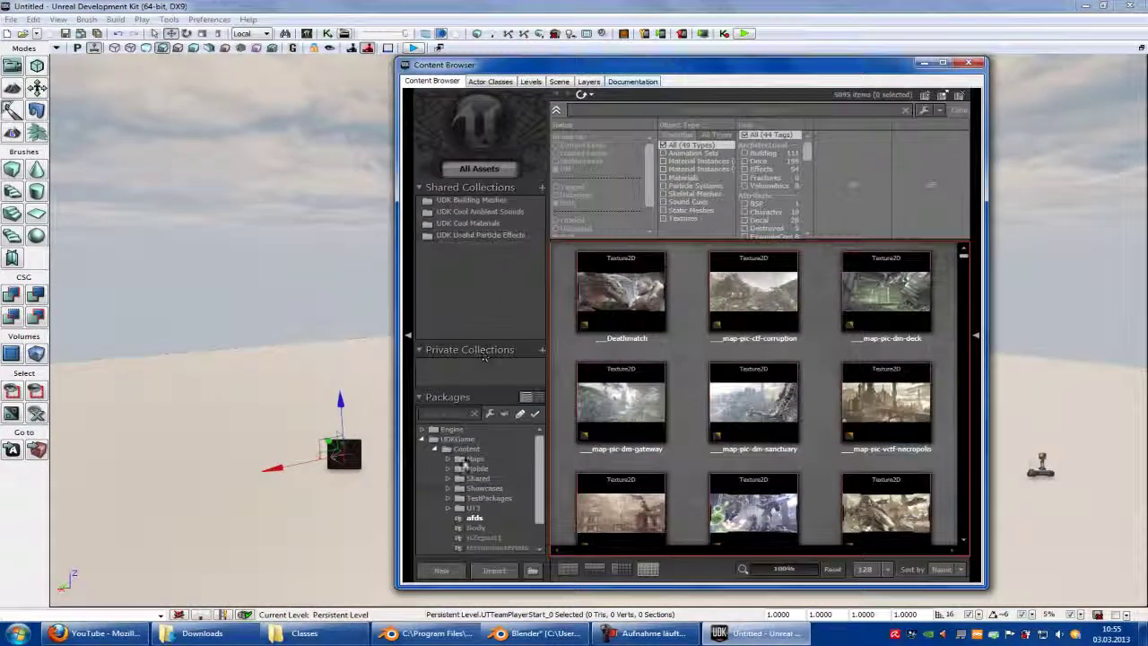
pyautogui.click(447, 508)
pyautogui.scroll(-2, 484, 489)
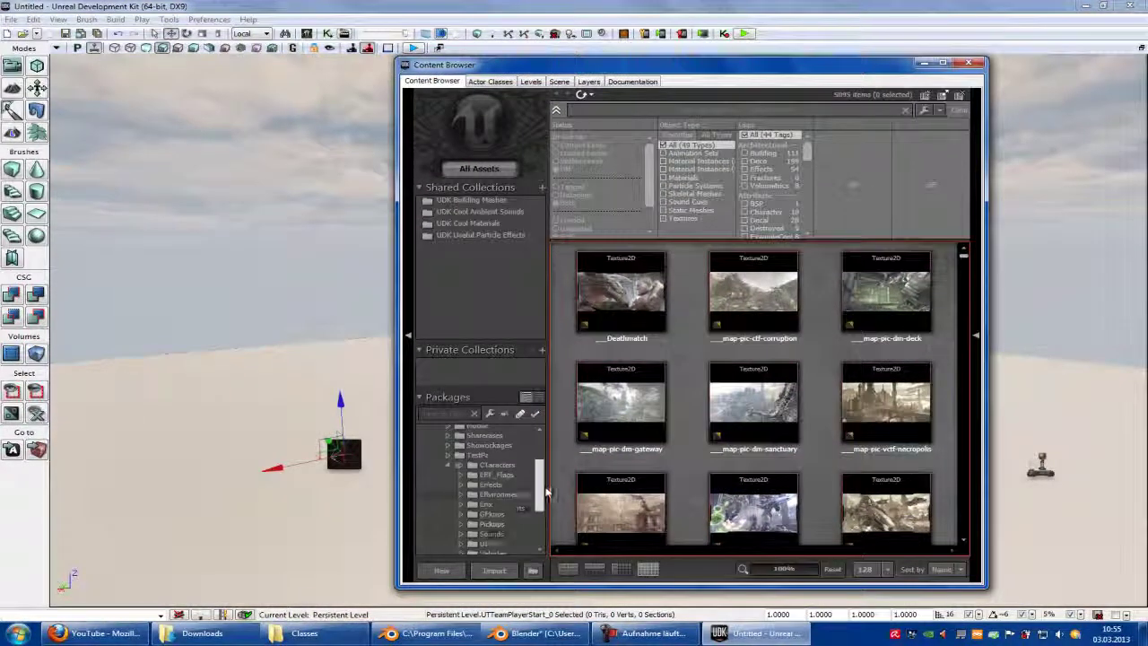
pyautogui.click(496, 456)
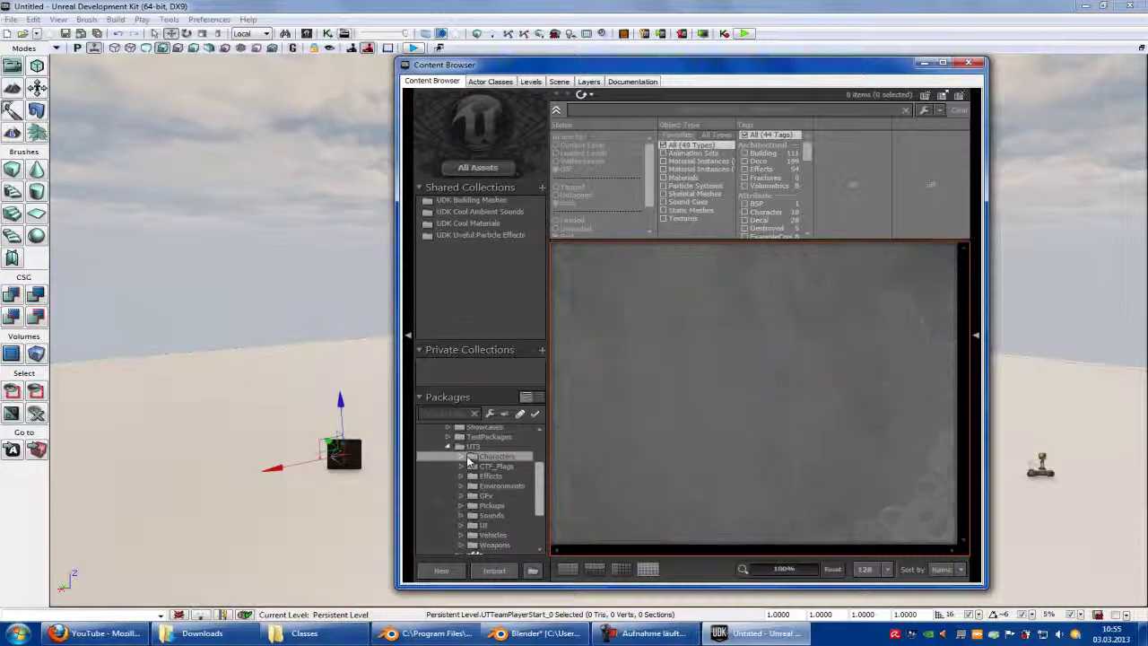
pyautogui.click(461, 457)
pyautogui.scroll(-4, 523, 476)
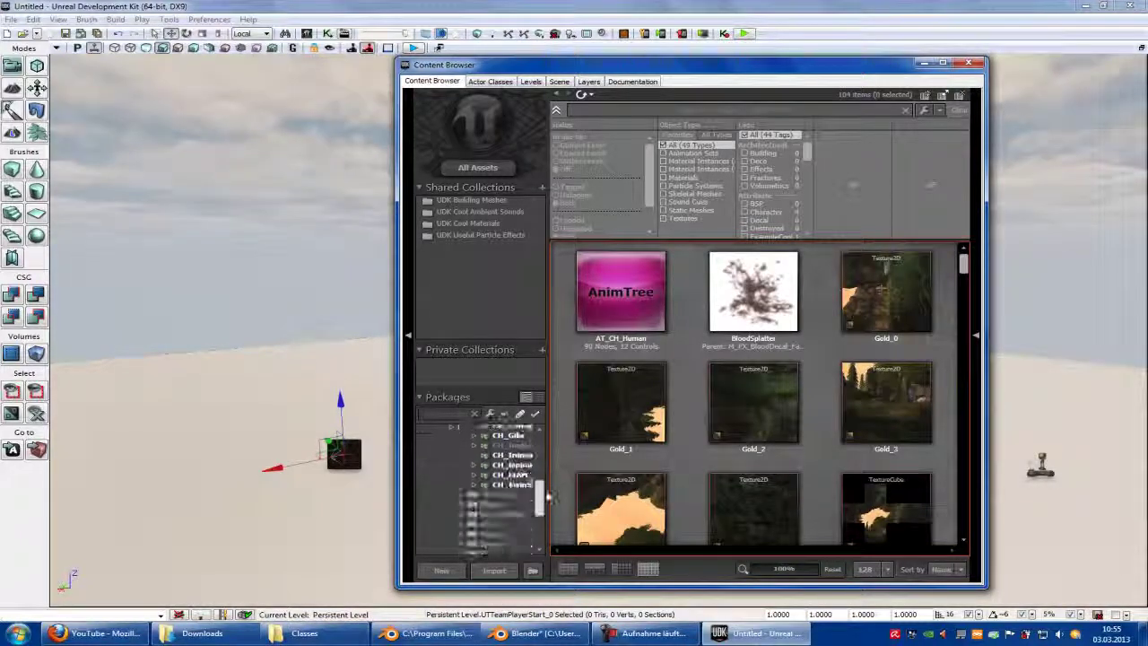
pyautogui.click(515, 456)
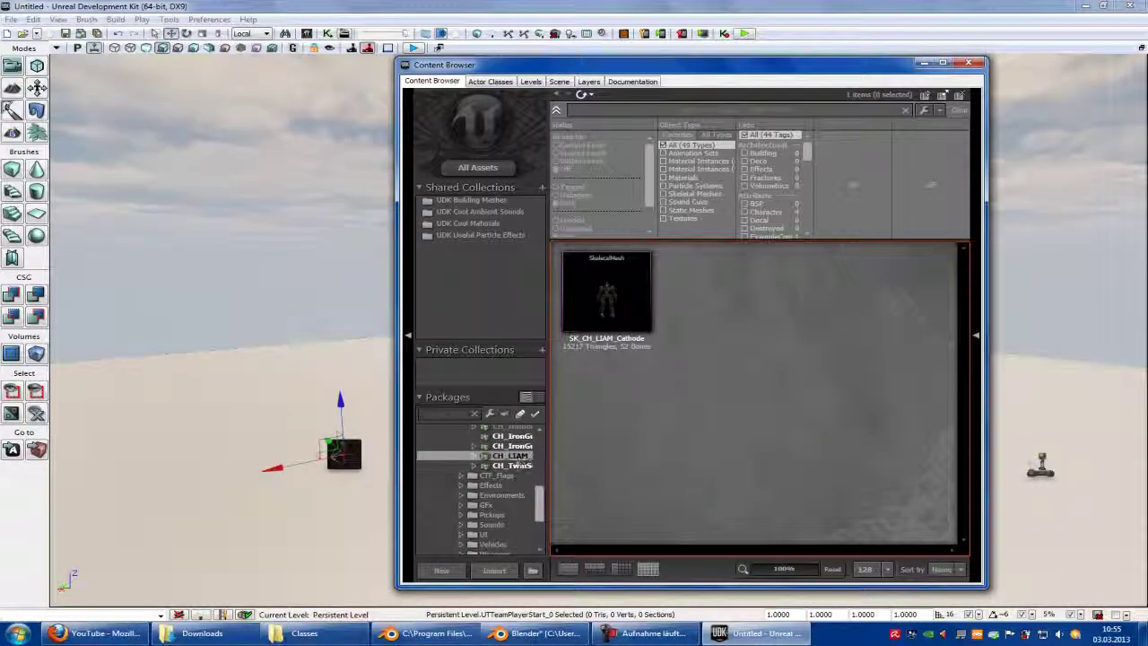
pyautogui.click(607, 302)
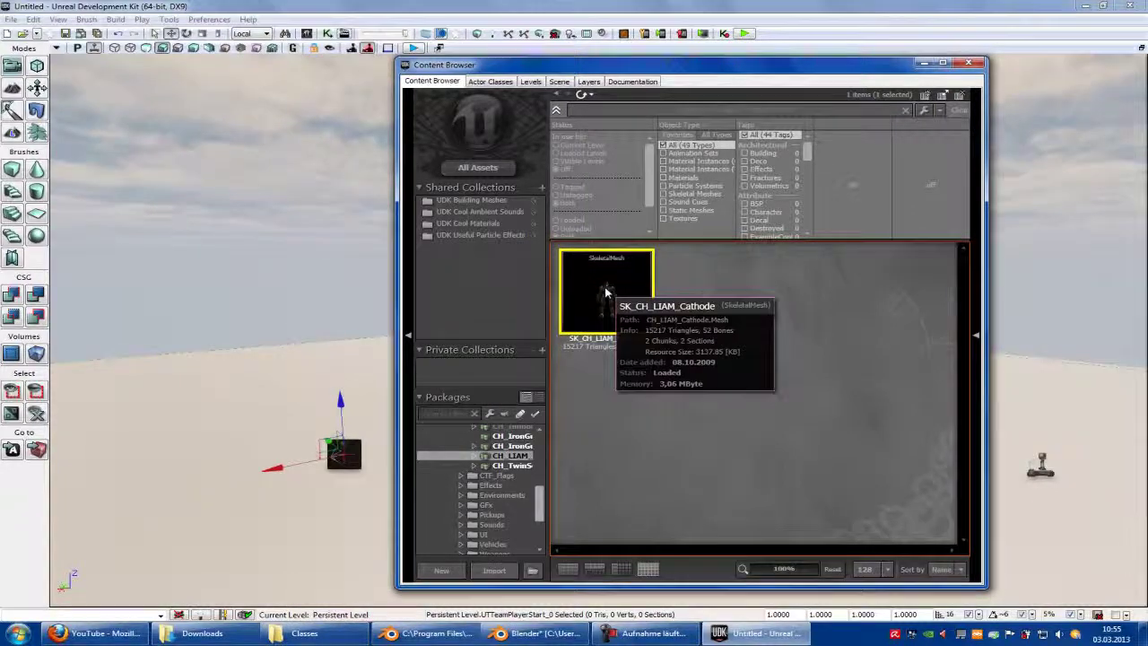
pyautogui.doubleClick(606, 296)
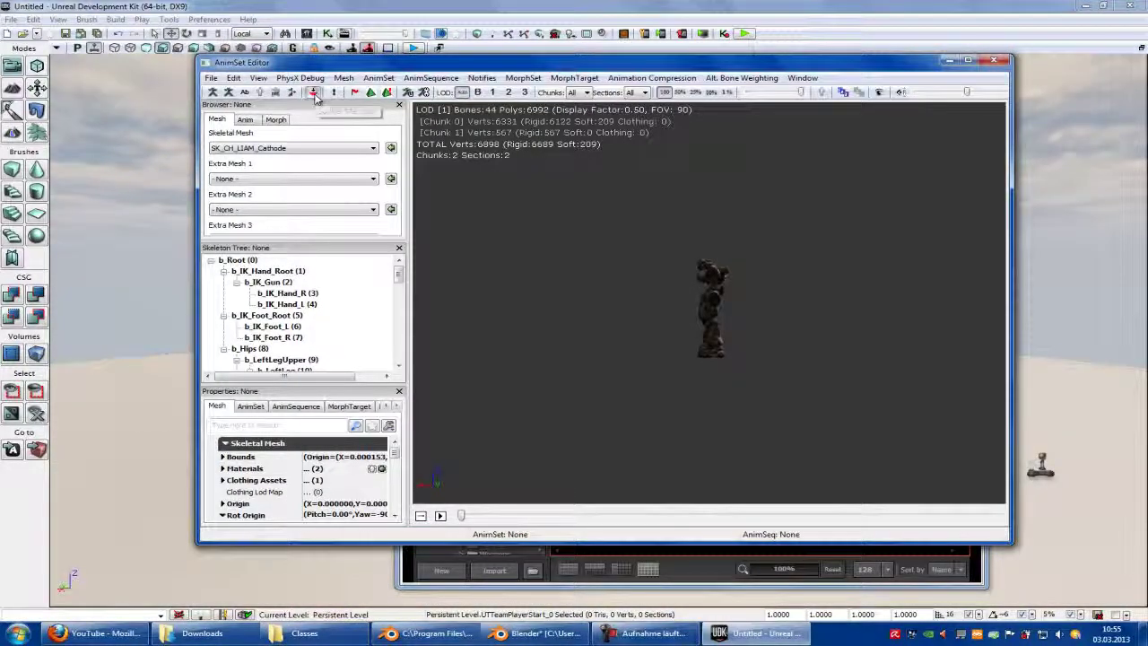
# Step: Copy the Cathode mesh's sockets from the Socket Manager, then close the AnimSet Editor
pyautogui.click(313, 93)
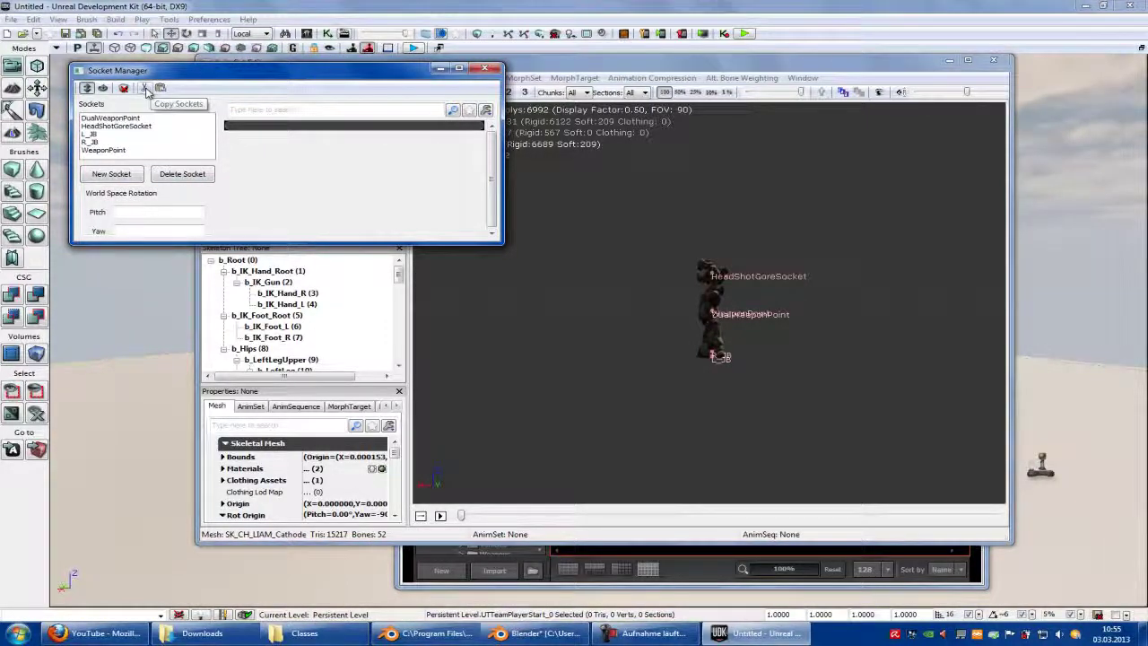
pyautogui.click(484, 68)
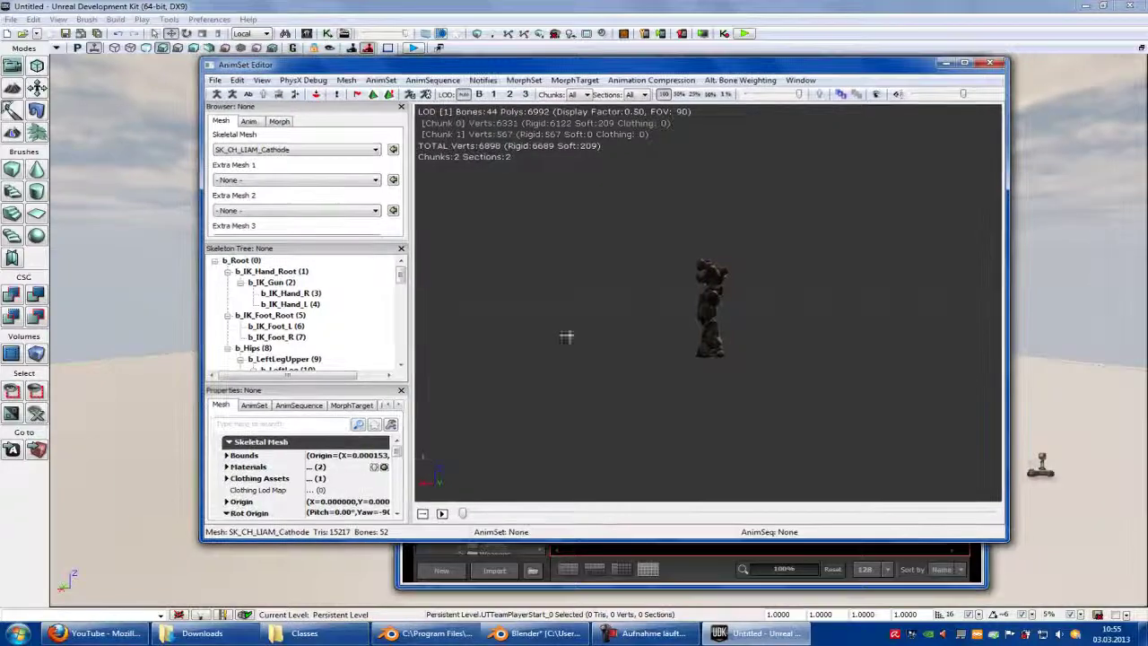
pyautogui.click(993, 59)
pyautogui.scroll(-5, 529, 487)
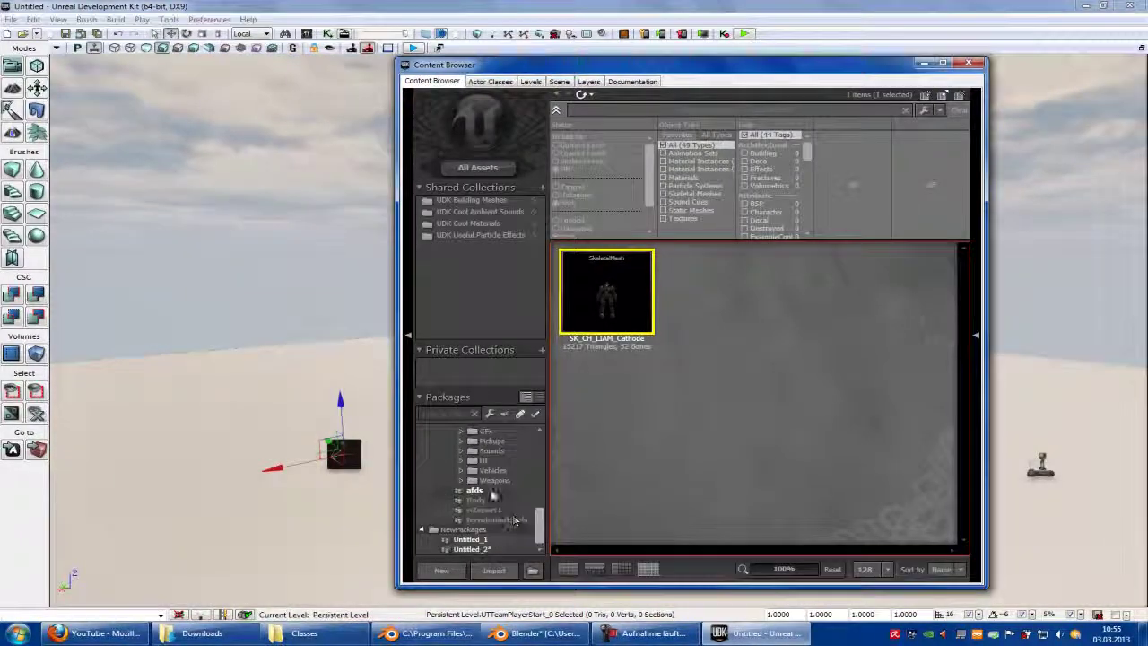
# Step: Paste the sockets onto the afds Armature mesh and raise HeadShotGoreSocket to X 11.117686
pyautogui.click(490, 491)
pyautogui.doubleClick(644, 312)
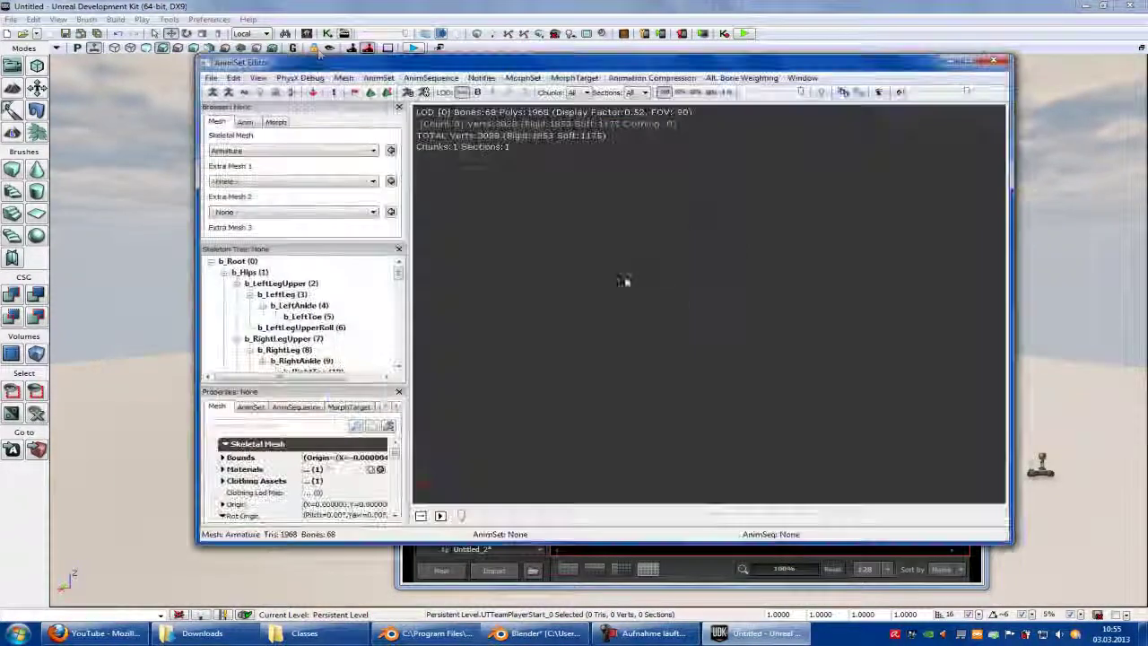
pyautogui.click(315, 93)
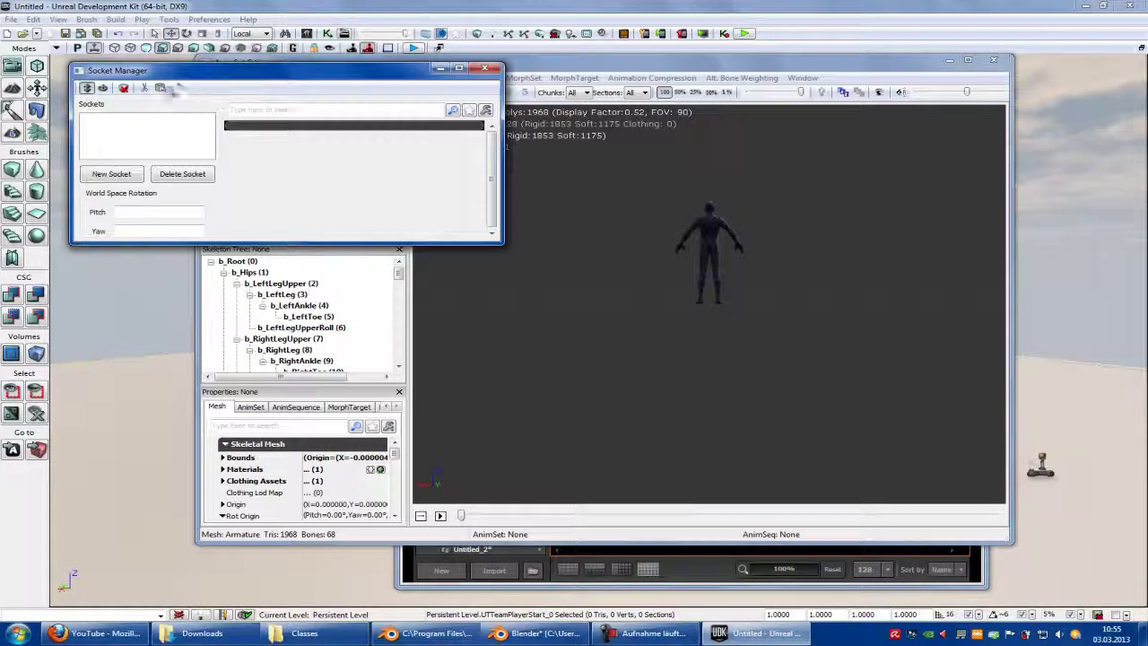
pyautogui.moveTo(671, 357)
pyautogui.mouseDown()
pyautogui.moveTo(717, 352)
pyautogui.moveTo(675, 345)
pyautogui.mouseUp()
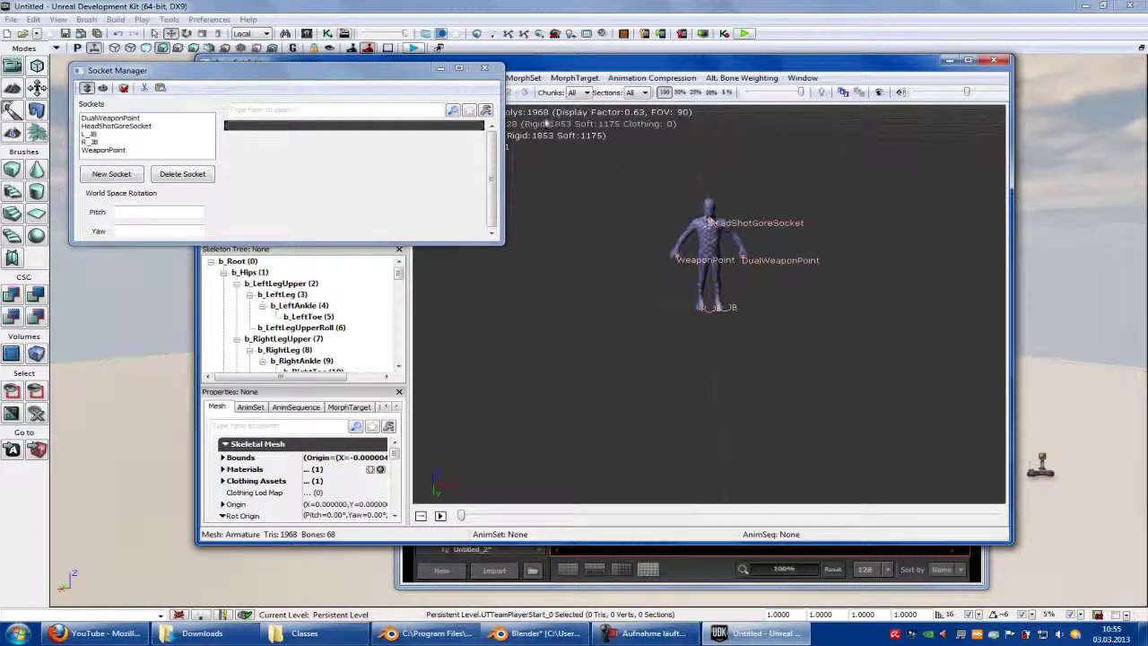
pyautogui.click(710, 224)
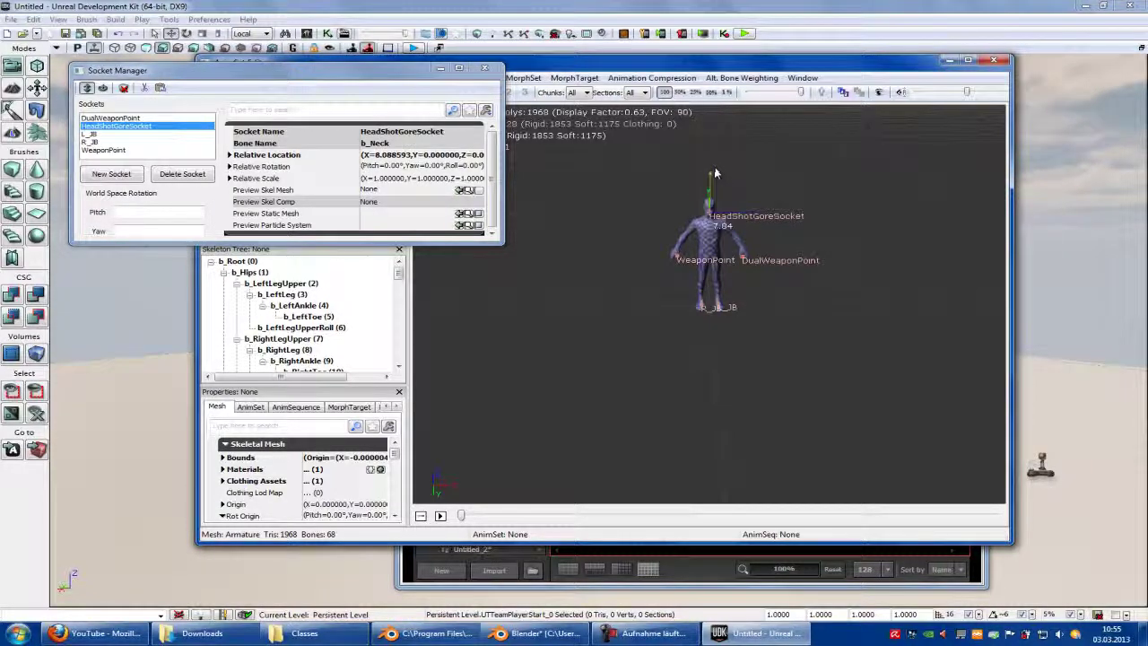
pyautogui.moveTo(715, 173); pyautogui.dragTo(719, 167)
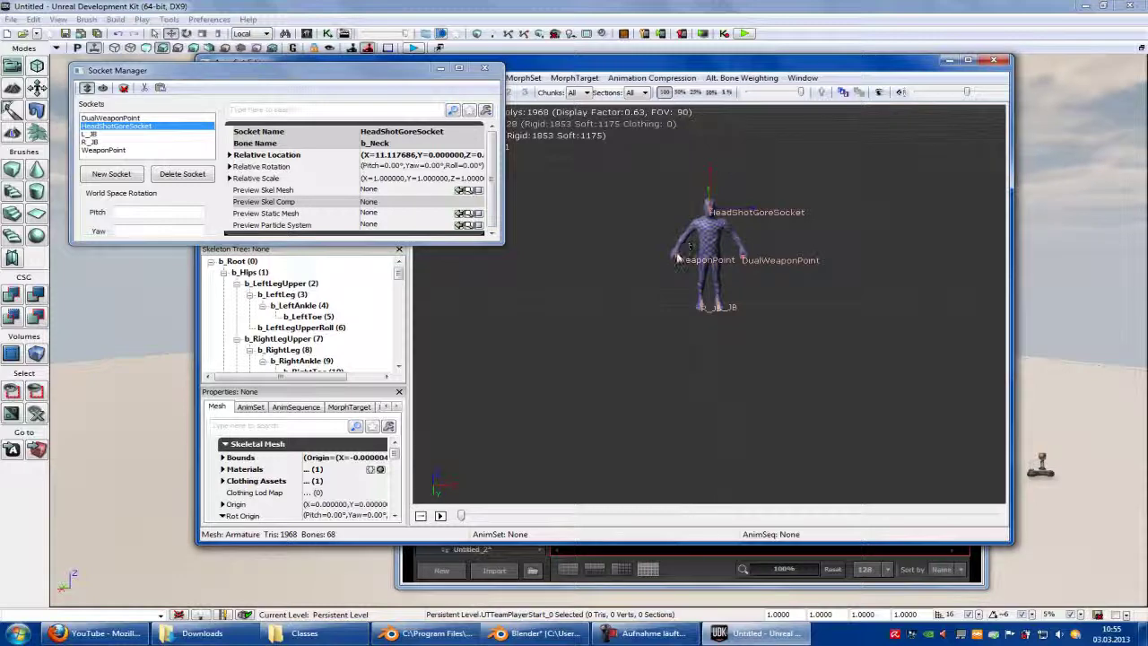
pyautogui.click(993, 59)
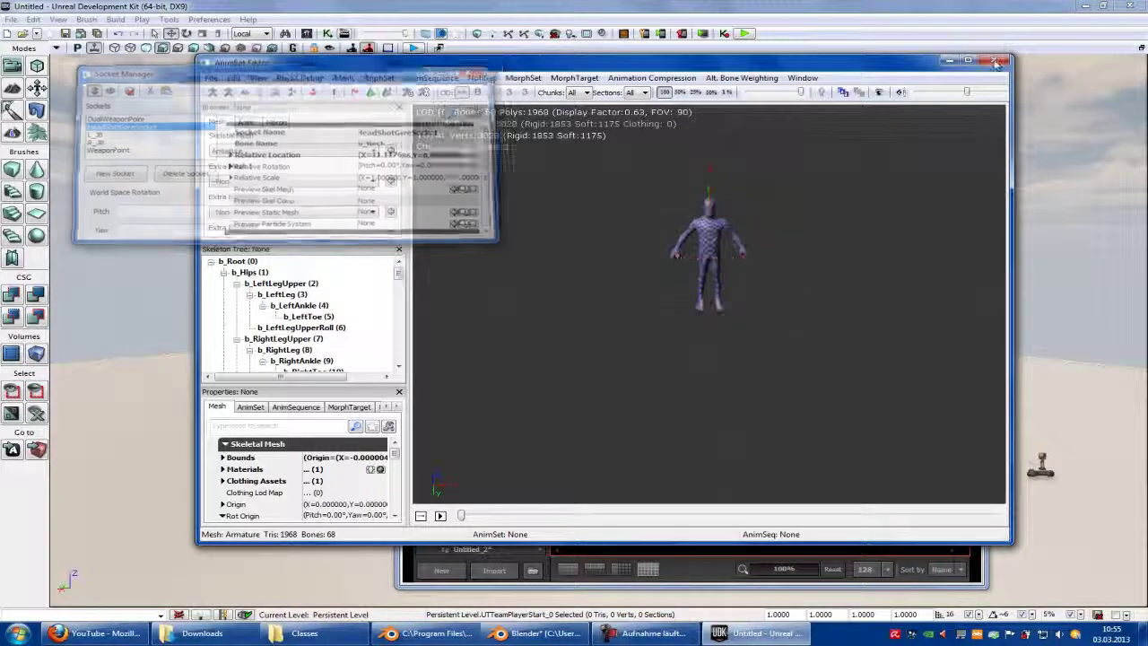